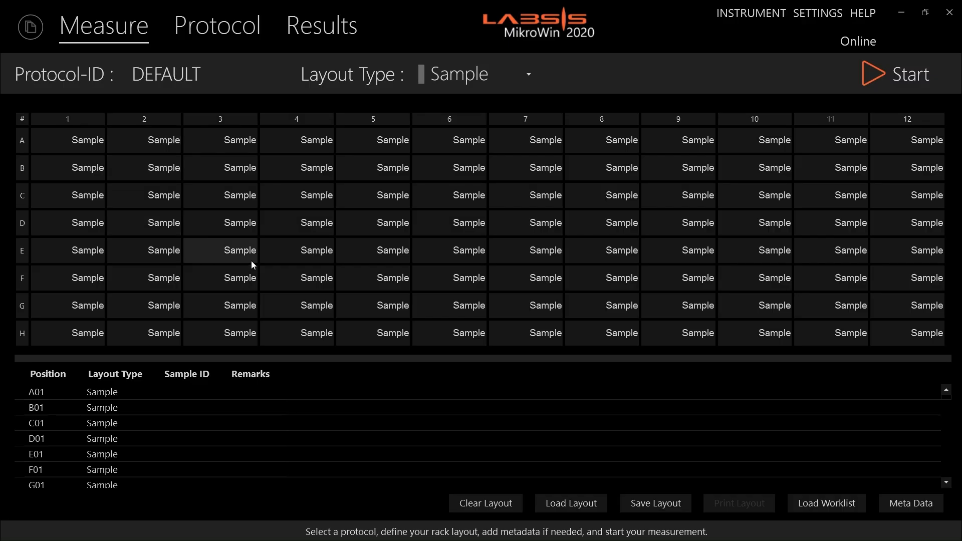
Clear the entire rack layout and confirm emptying it
{"action": "left_click", "coordinate": [486, 503]}
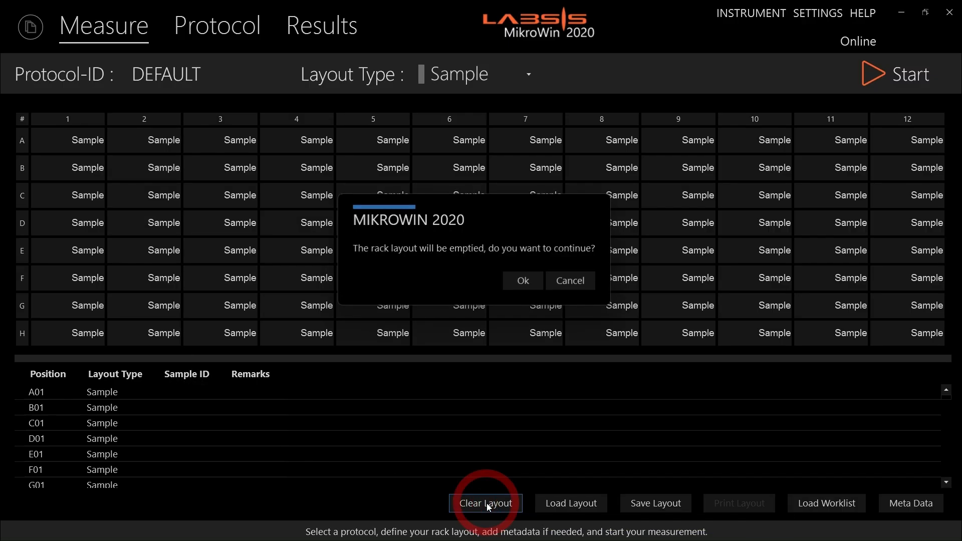
{"action": "left_click", "coordinate": [521, 284]}
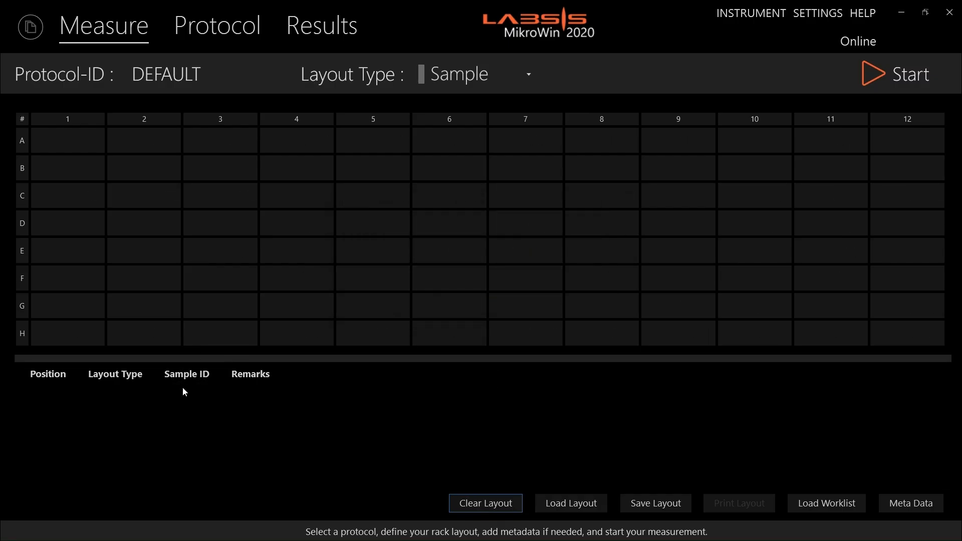
{"action": "right_click", "coordinate": [248, 375]}
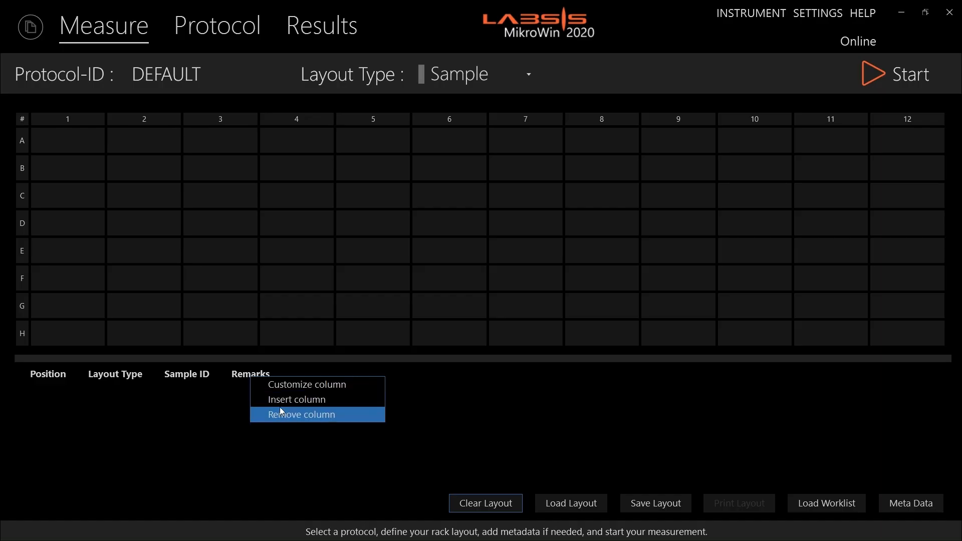
{"action": "left_click", "coordinate": [119, 378]}
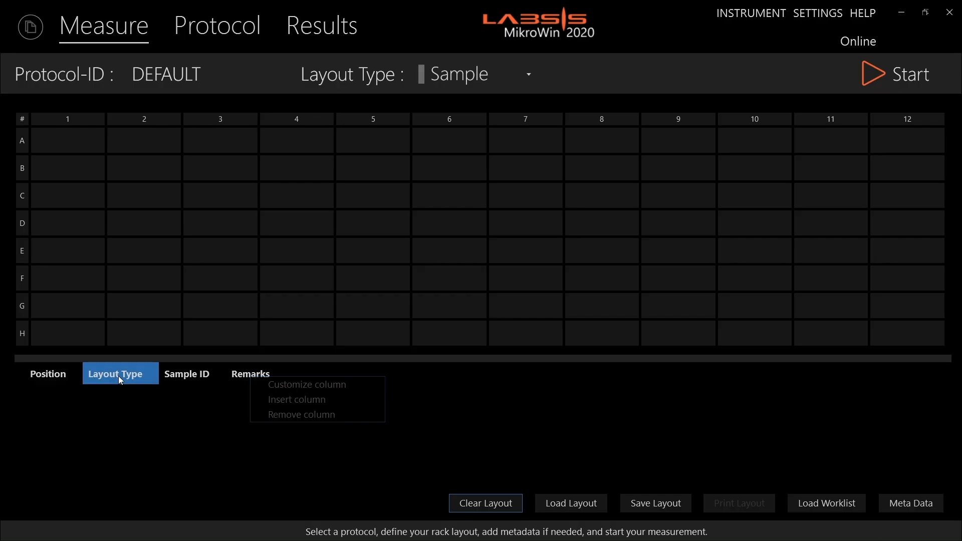
{"action": "right_click", "coordinate": [118, 376]}
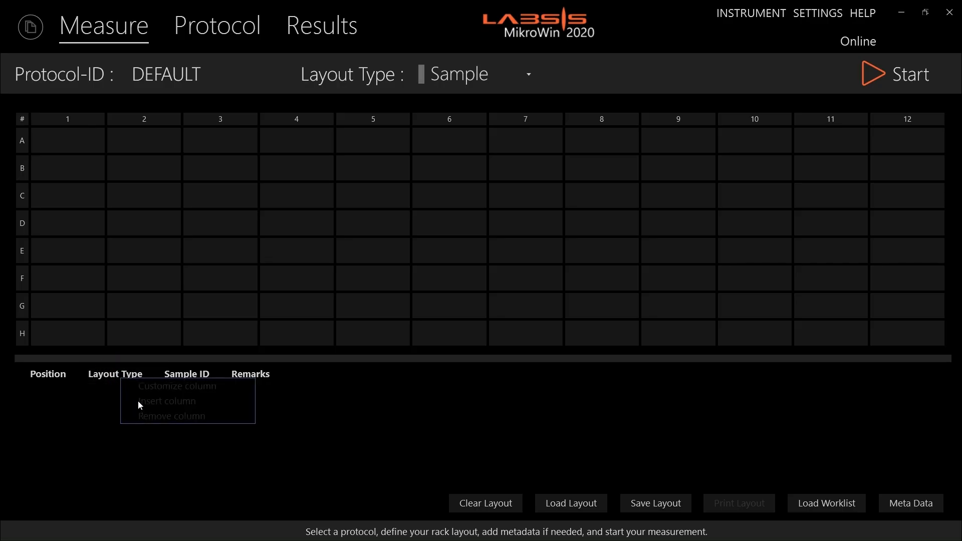
{"action": "right_click", "coordinate": [53, 376]}
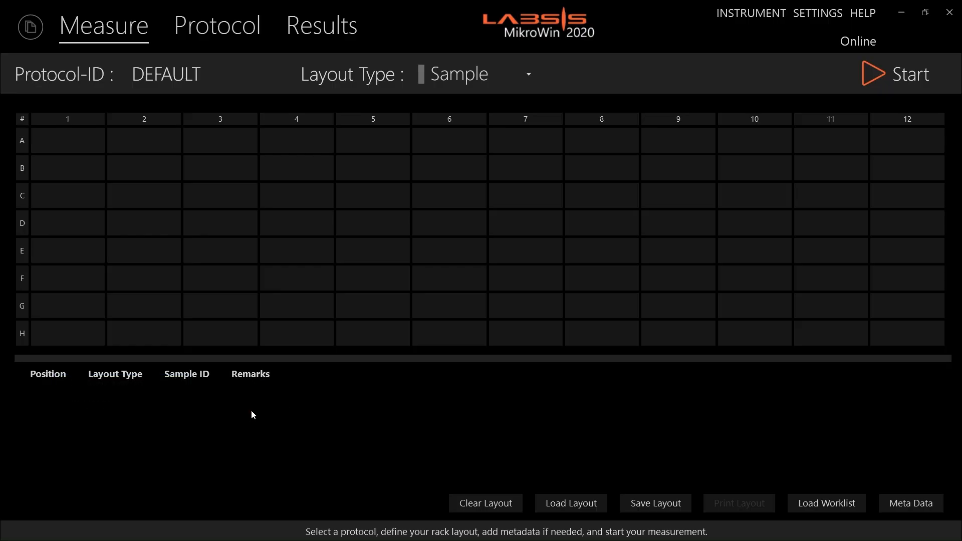
{"action": "right_click", "coordinate": [257, 378]}
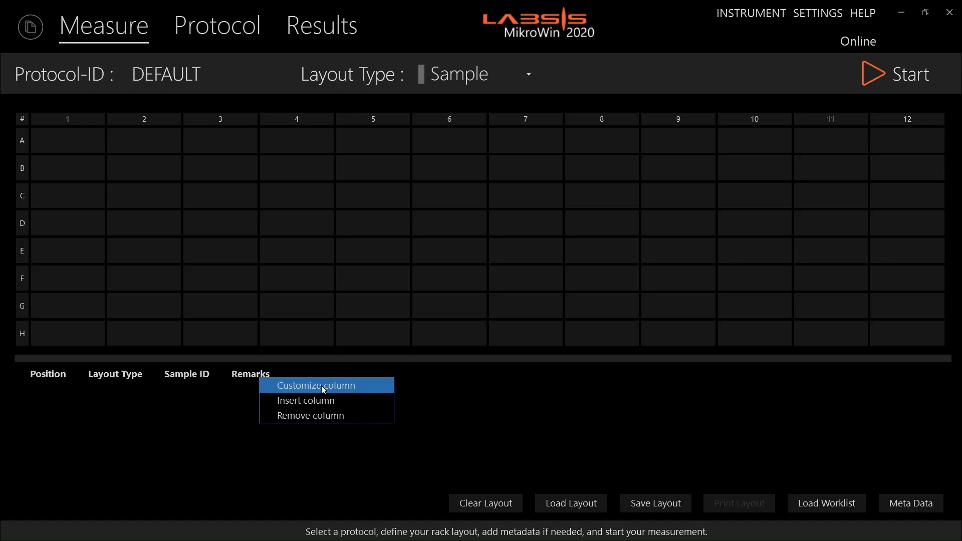
{"action": "left_click", "coordinate": [238, 402]}
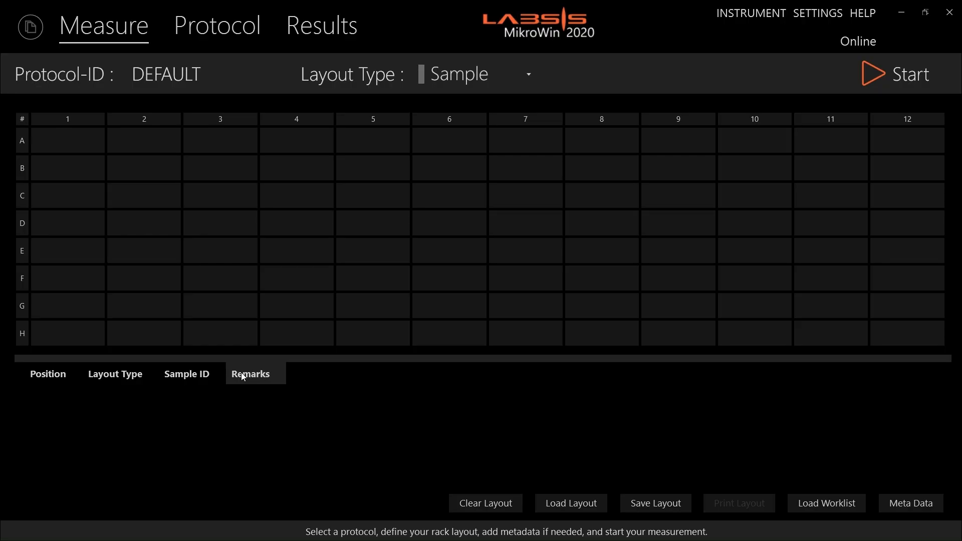
Insert a new metadata column after Remarks and name it Dilution Factor
{"action": "right_click", "coordinate": [243, 377]}
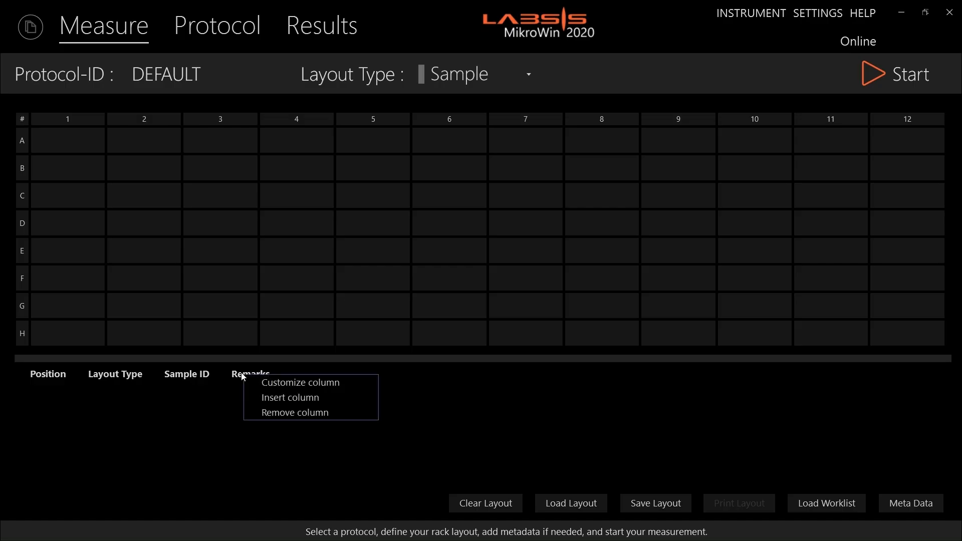
{"action": "left_click", "coordinate": [271, 397]}
{"action": "left_click_drag", "start_coordinate": [426, 210], "coordinate": [353, 213]}
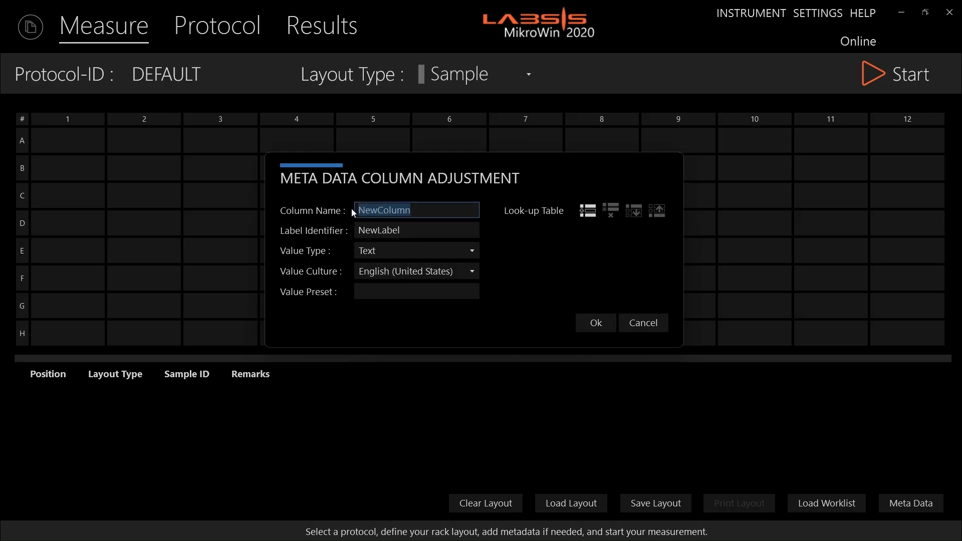
{"action": "type", "text": "Dilution Factor"}
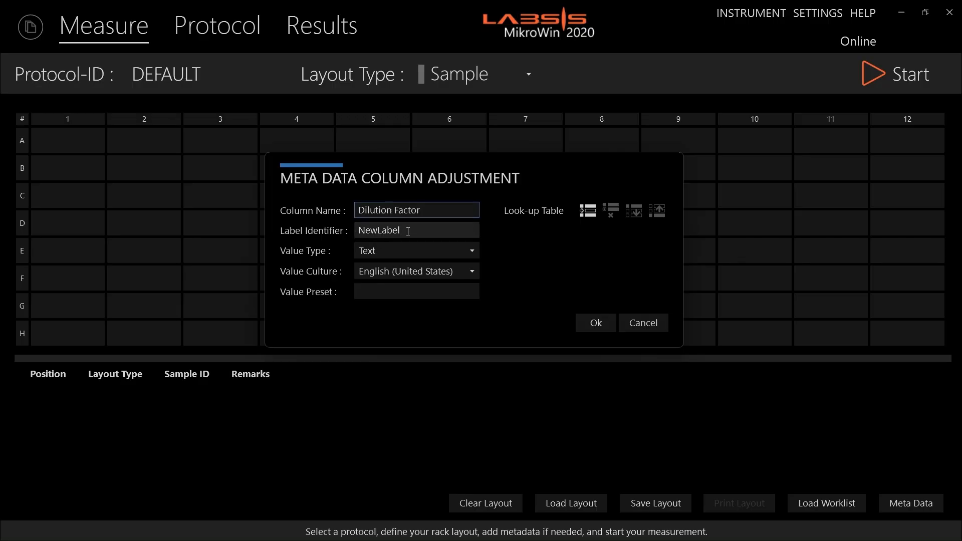
Set the label identifier of the Dilution Factor column to Dilution
{"action": "left_click_drag", "start_coordinate": [409, 231], "coordinate": [347, 233]}
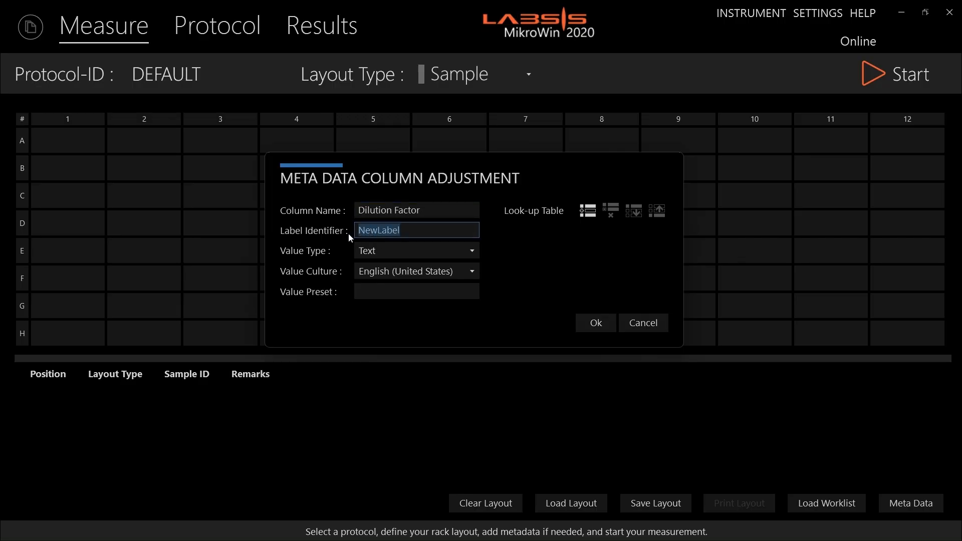
{"action": "type", "text": "Dilution Factor"}
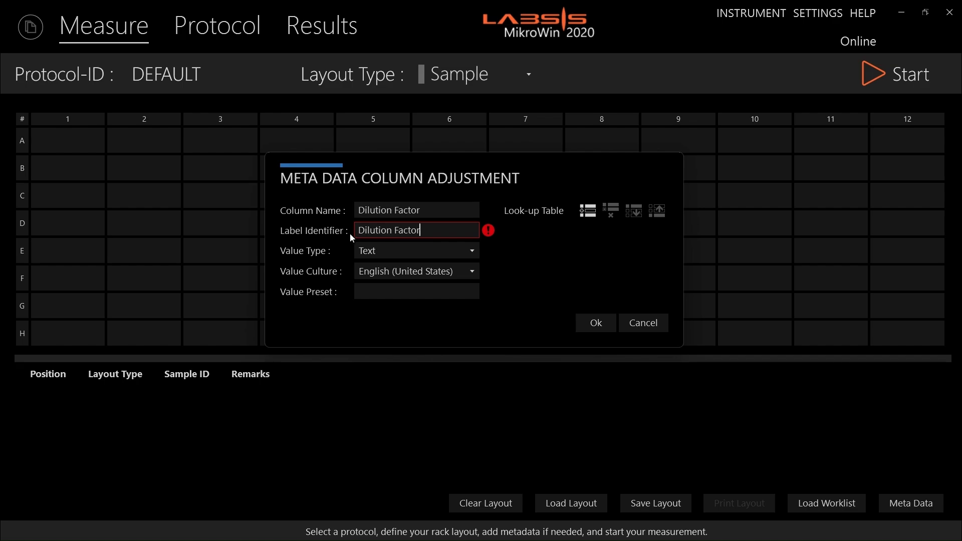
{"action": "key", "text": "BackSpace"}
{"action": "key", "text": "BackSpace"}
{"action": "key", "text": "BackSpace"}
{"action": "key", "text": "BackSpace"}
{"action": "key", "text": "BackSpace"}
{"action": "key", "text": "BackSpace"}
{"action": "key", "text": "BackSpace"}
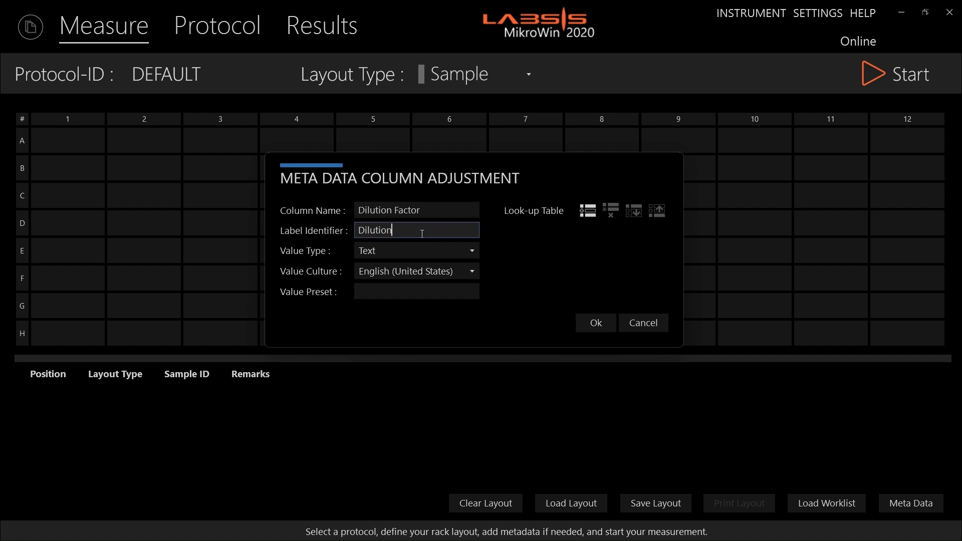
Set the Dilution Factor column's value type to Number and its value preset to 1
{"action": "left_click", "coordinate": [472, 251]}
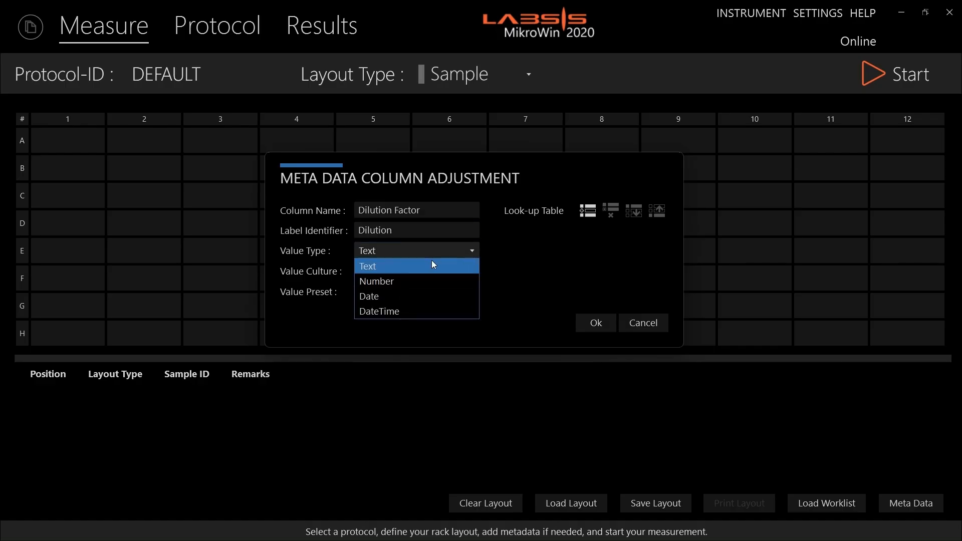
{"action": "left_click", "coordinate": [386, 278]}
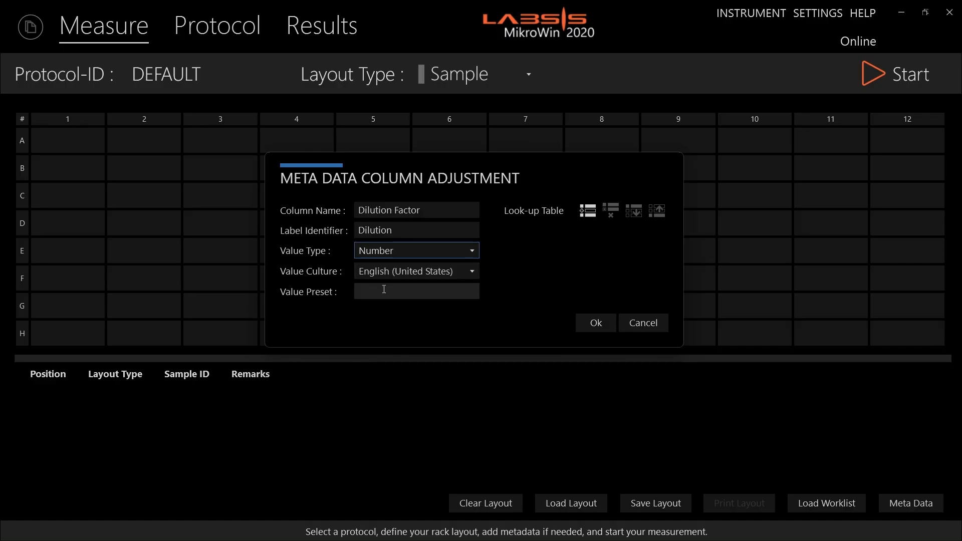
{"action": "left_click", "coordinate": [384, 290]}
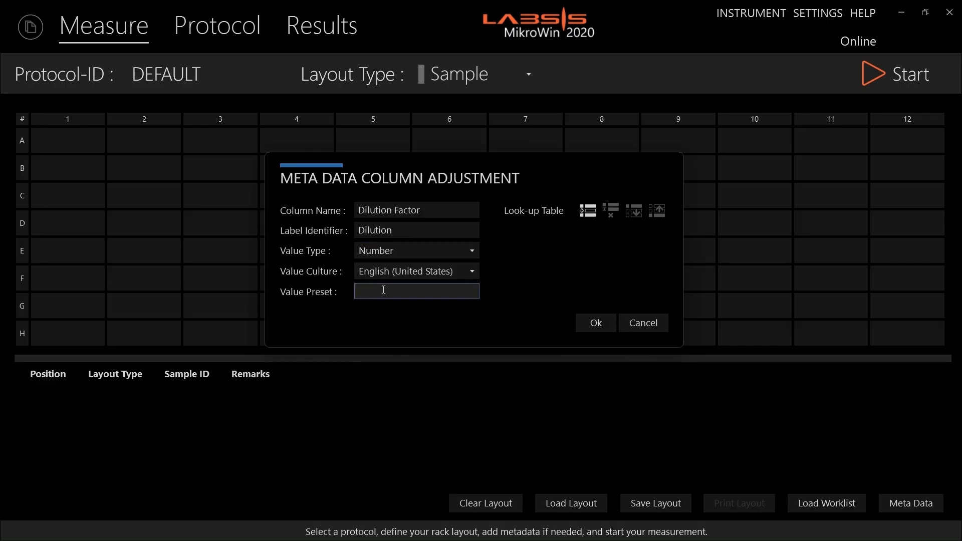
{"action": "type", "text": "1"}
Add the look-up table entries 1, 5, 10, 50 and 100 to the Dilution Factor column and accept the column definition
{"action": "left_click", "coordinate": [588, 212]}
{"action": "left_click_drag", "start_coordinate": [587, 232], "coordinate": [482, 241]}
{"action": "type", "text": "1"}
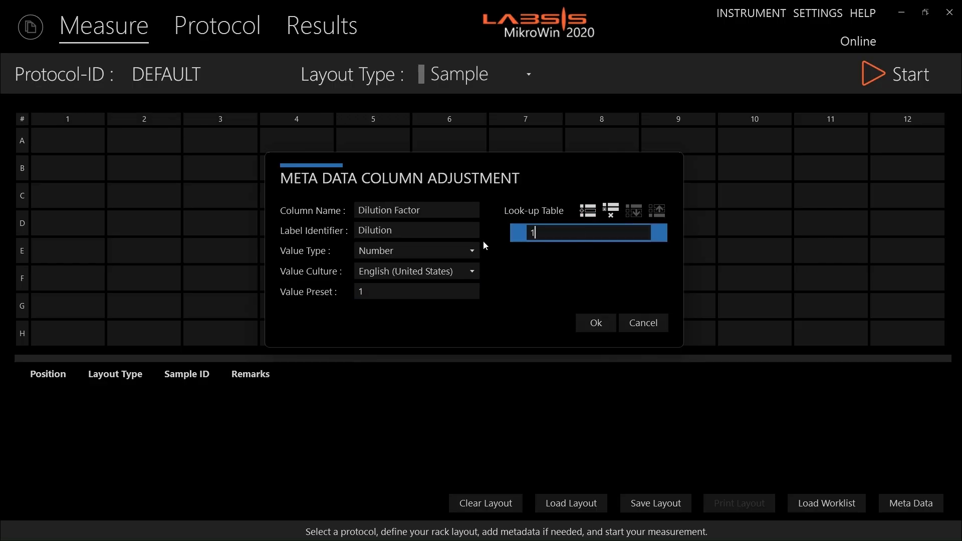
{"action": "left_click", "coordinate": [588, 211]}
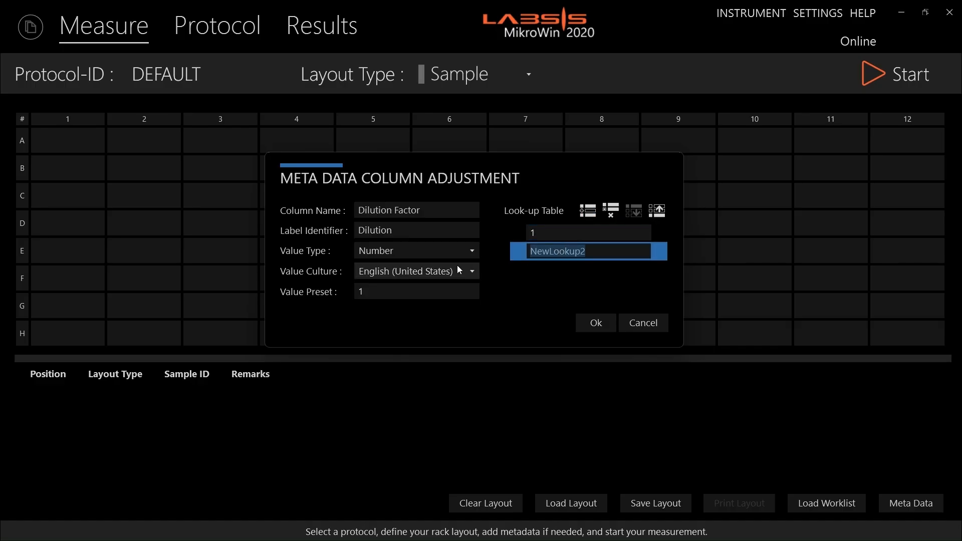
{"action": "type", "text": "5"}
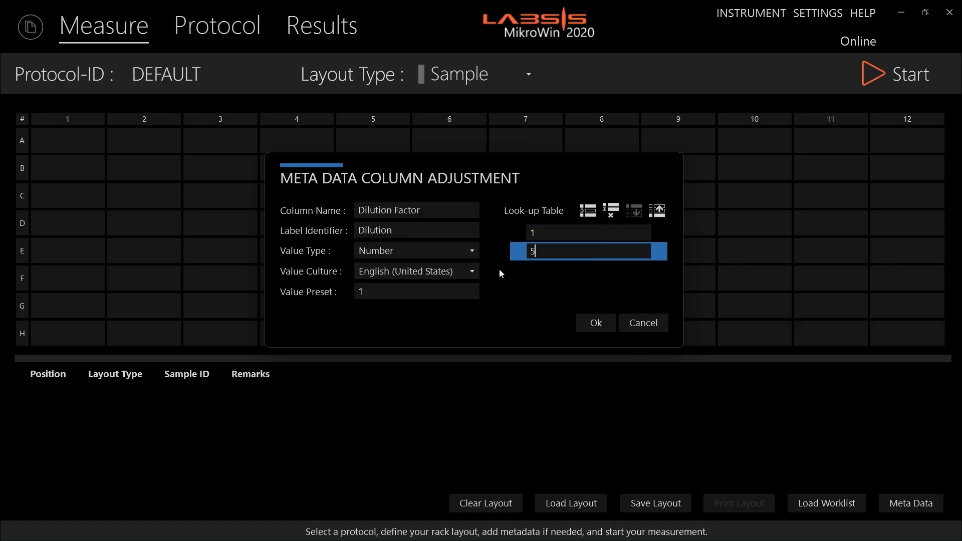
{"action": "left_click", "coordinate": [588, 211]}
{"action": "type", "text": "10"}
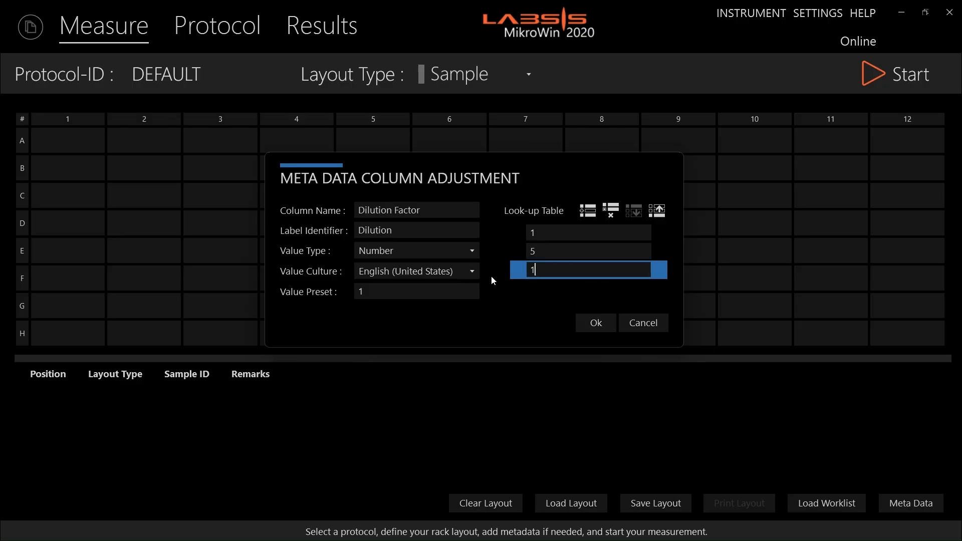
{"action": "left_click", "coordinate": [588, 216]}
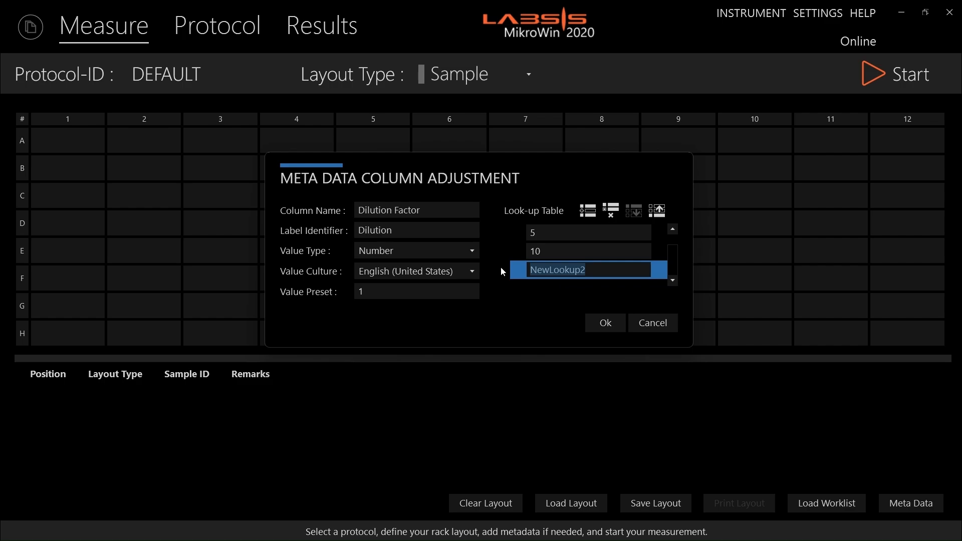
{"action": "type", "text": "50"}
{"action": "left_click", "coordinate": [587, 210]}
{"action": "double_click", "coordinate": [573, 270]}
{"action": "type", "text": "100"}
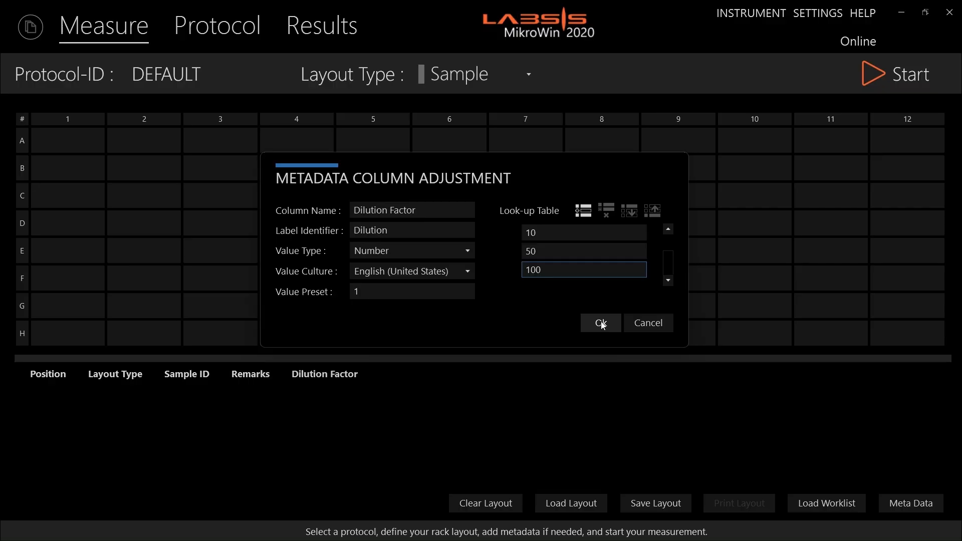
{"action": "left_click", "coordinate": [601, 324]}
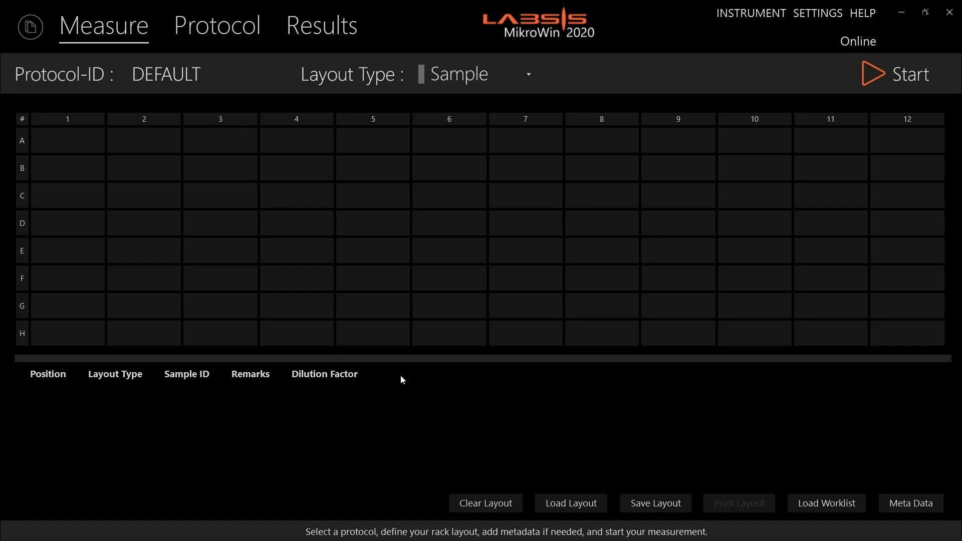
Insert another metadata column after Dilution Factor, with the name Sample Date and the label identifier SampleDate
{"action": "right_click", "coordinate": [338, 375]}
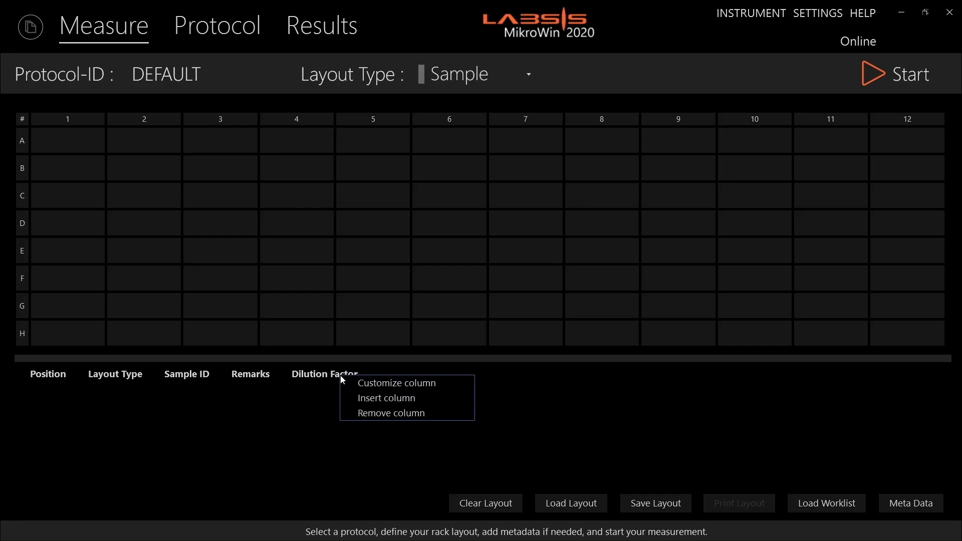
{"action": "left_click", "coordinate": [363, 396]}
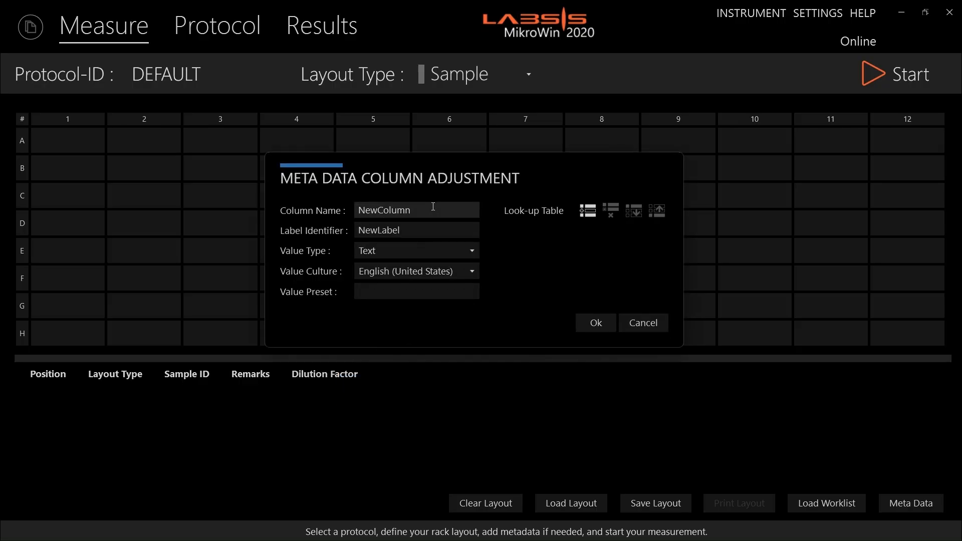
{"action": "left_click_drag", "start_coordinate": [429, 210], "coordinate": [353, 214]}
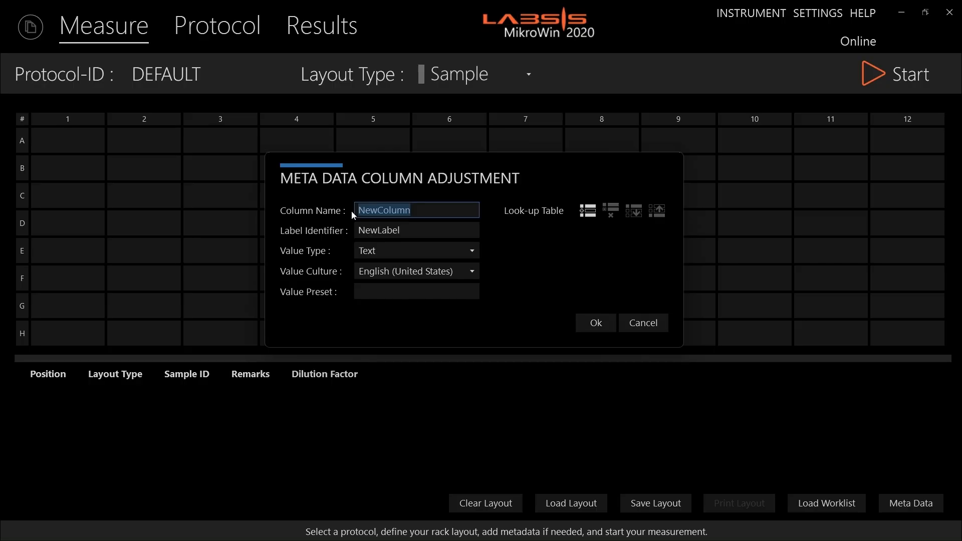
{"action": "type", "text": "Sample Date"}
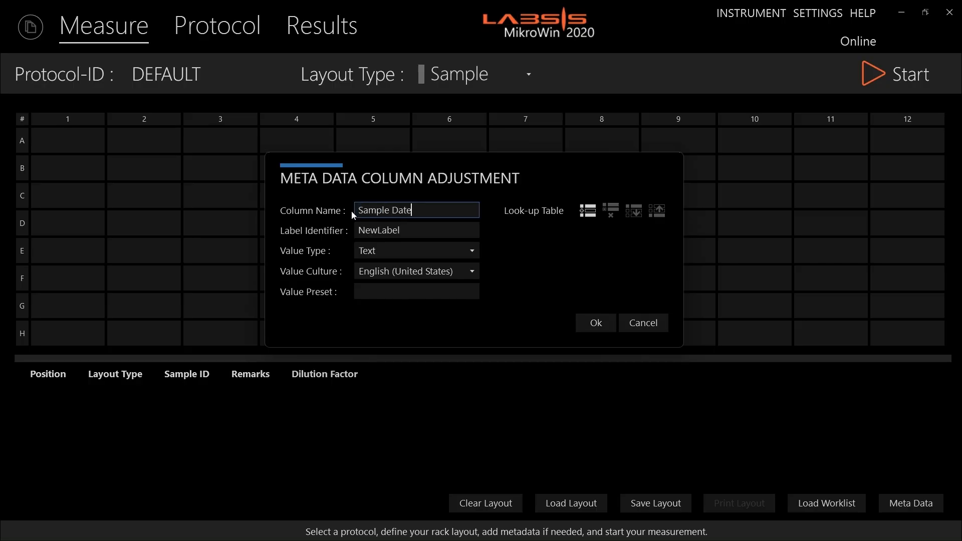
{"action": "left_click_drag", "start_coordinate": [410, 230], "coordinate": [344, 233]}
{"action": "type", "text": "Sample Date"}
{"action": "left_click", "coordinate": [394, 230]}
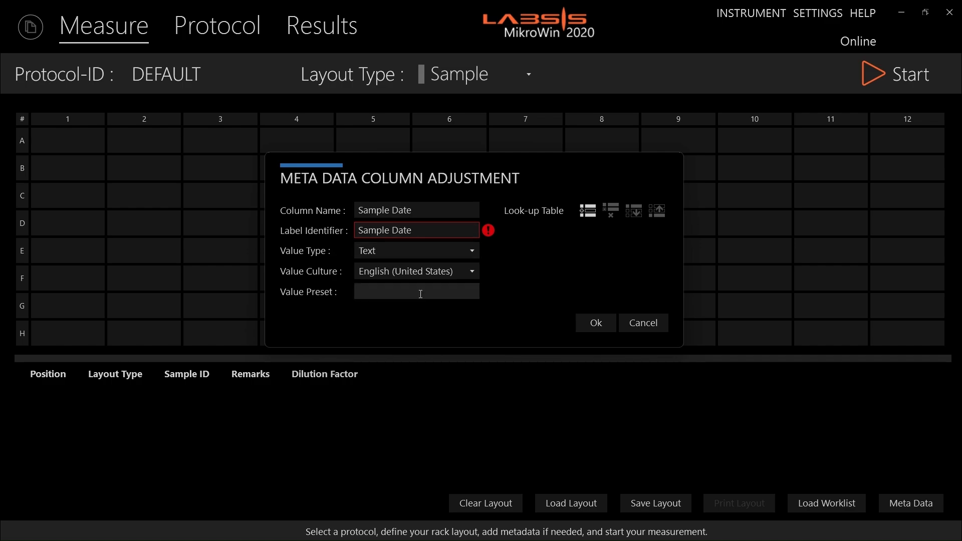
{"action": "key", "text": "BackSpace"}
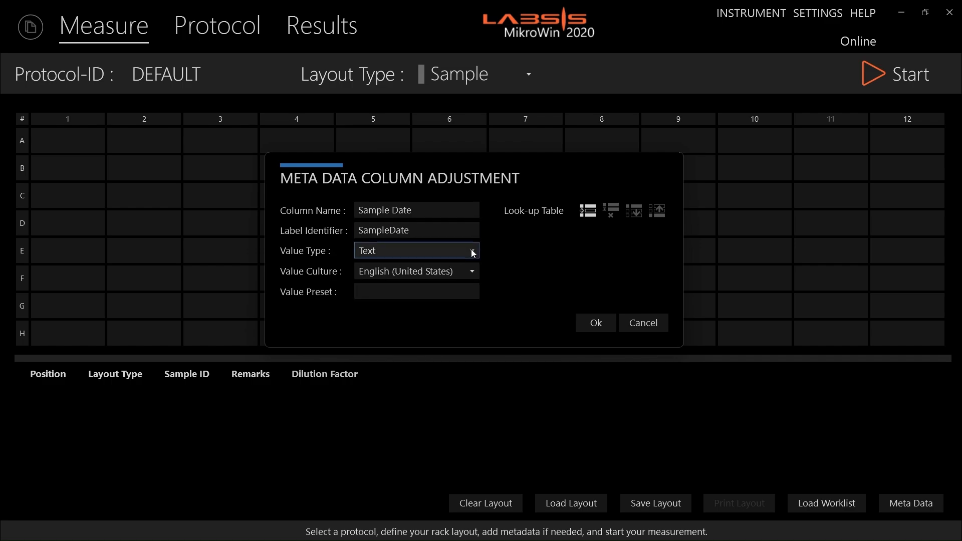
Set the Sample Date column's value type to Date and accept the column definition
{"action": "left_click", "coordinate": [471, 249]}
{"action": "left_click", "coordinate": [390, 296]}
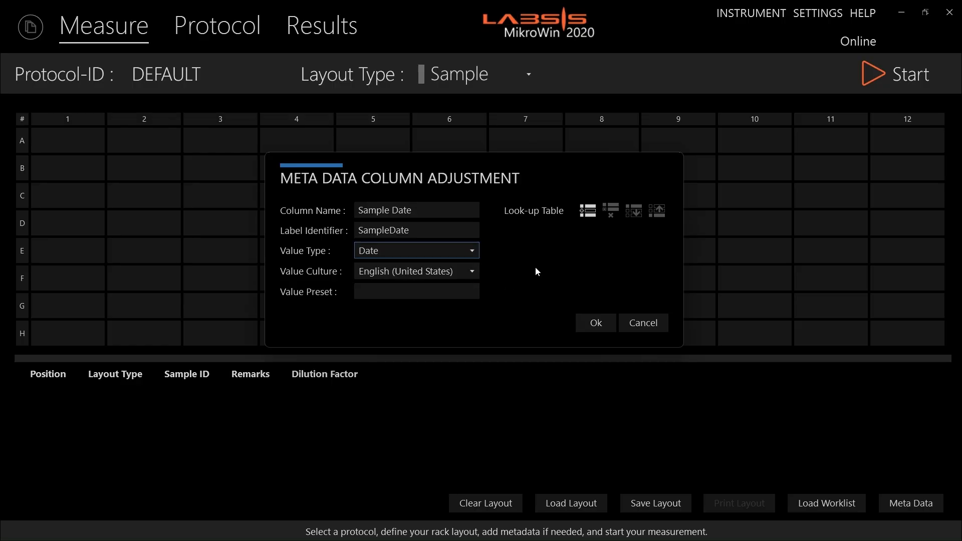
{"action": "left_click", "coordinate": [596, 324]}
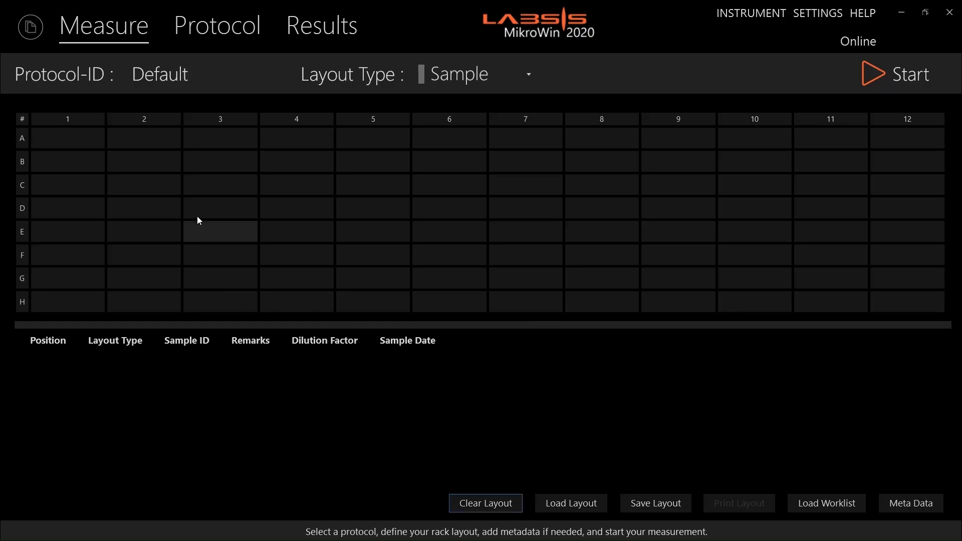
Open the recently used Curvefit protocol and accept losing the metadata of the removed positions
{"action": "left_click", "coordinate": [162, 77]}
{"action": "left_click", "coordinate": [74, 211]}
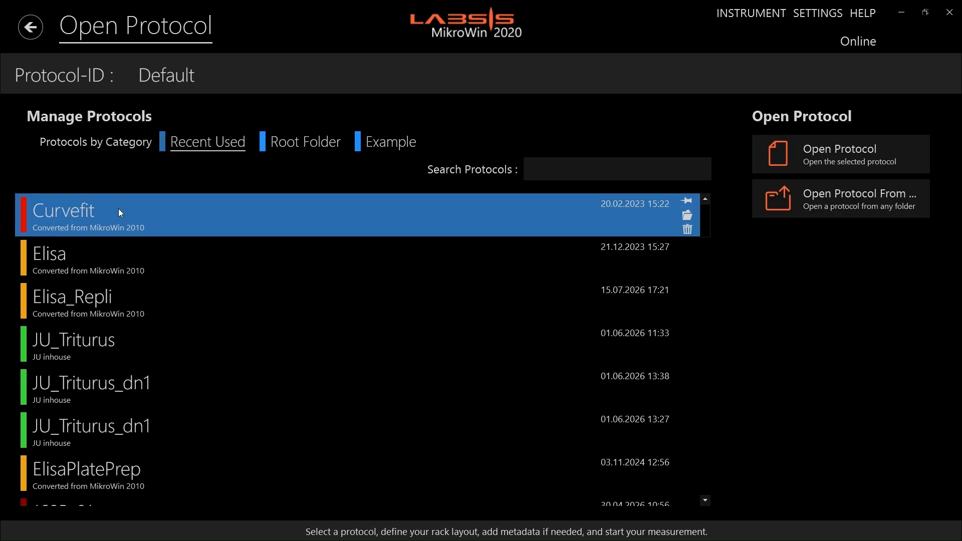
{"action": "double_click", "coordinate": [210, 195]}
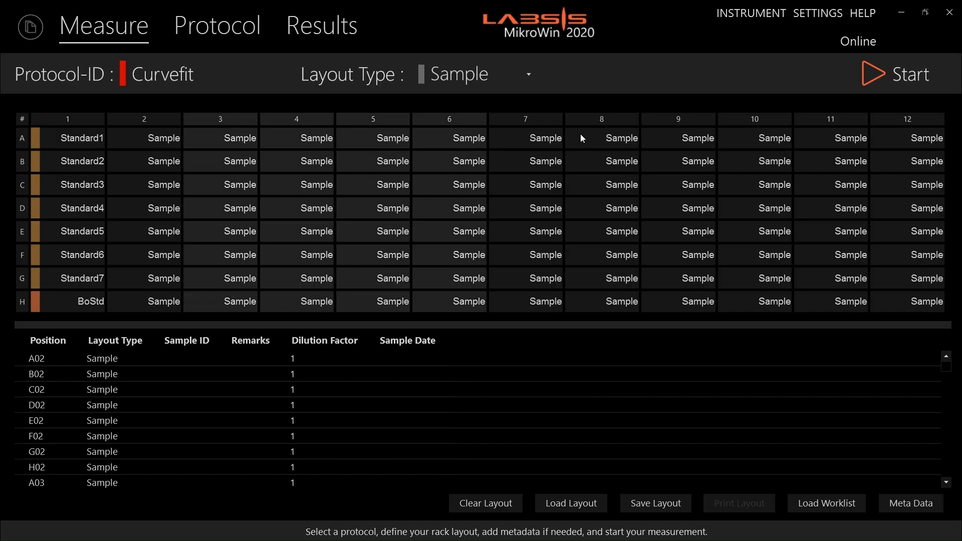
{"action": "left_click", "coordinate": [505, 280]}
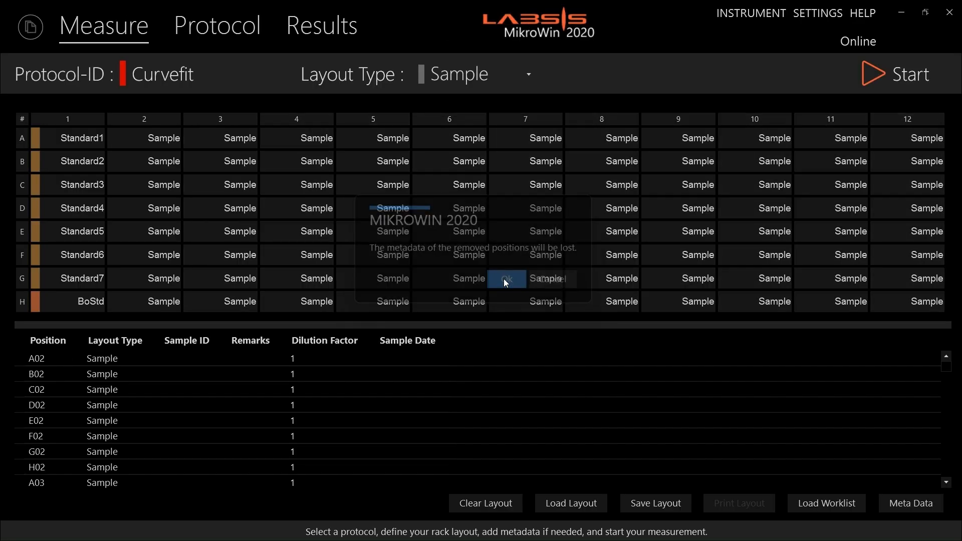
Fill the Sample ID cells of positions A02 to H02 with consecutive IDs starting from Sample1
{"action": "left_click", "coordinate": [185, 360]}
{"action": "left_click_drag", "start_coordinate": [183, 359], "coordinate": [187, 464]}
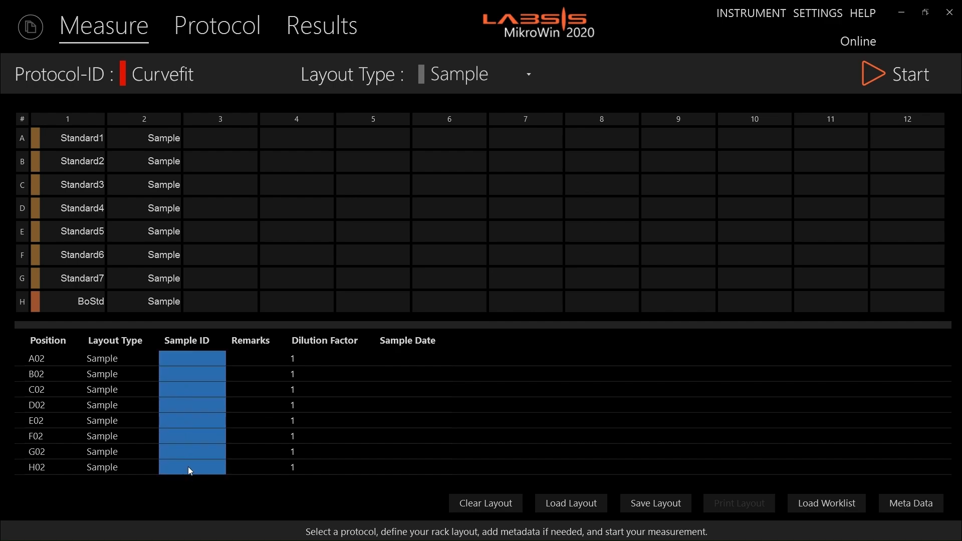
{"action": "type", "text": "Sample1"}
{"action": "key", "text": "Return"}
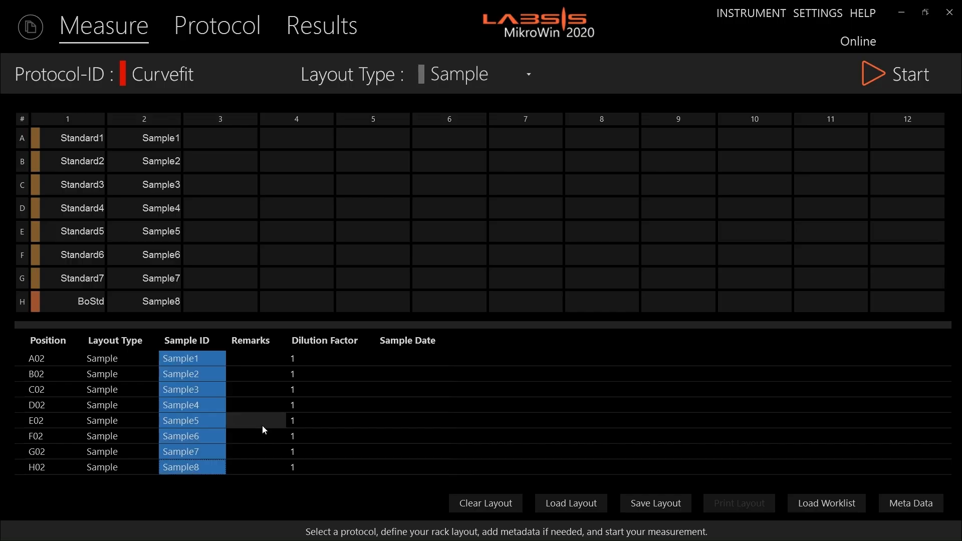
Set the Dilution Factor of positions D02 and G02 to the look-up value 50
{"action": "left_click", "coordinate": [328, 405]}
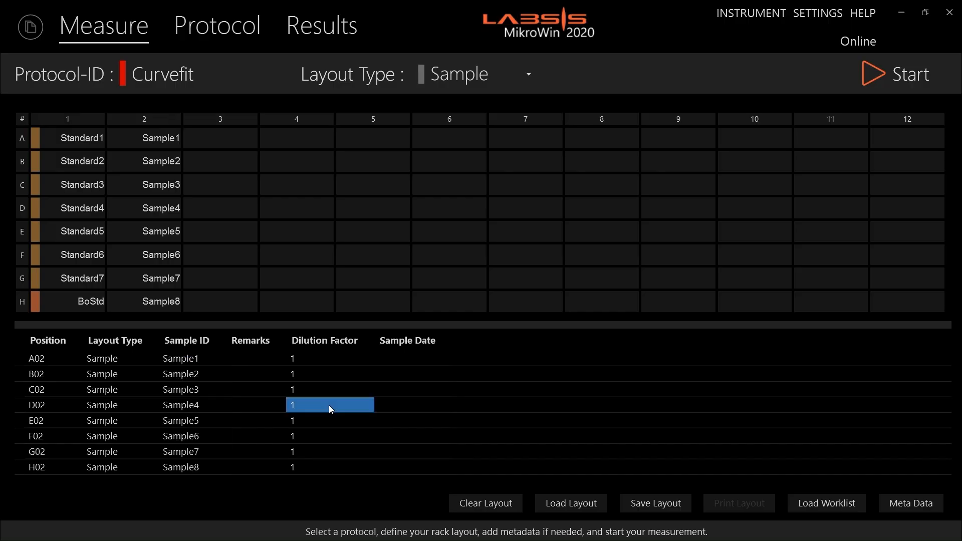
{"action": "left_click", "coordinate": [329, 454], "text": "ctrl"}
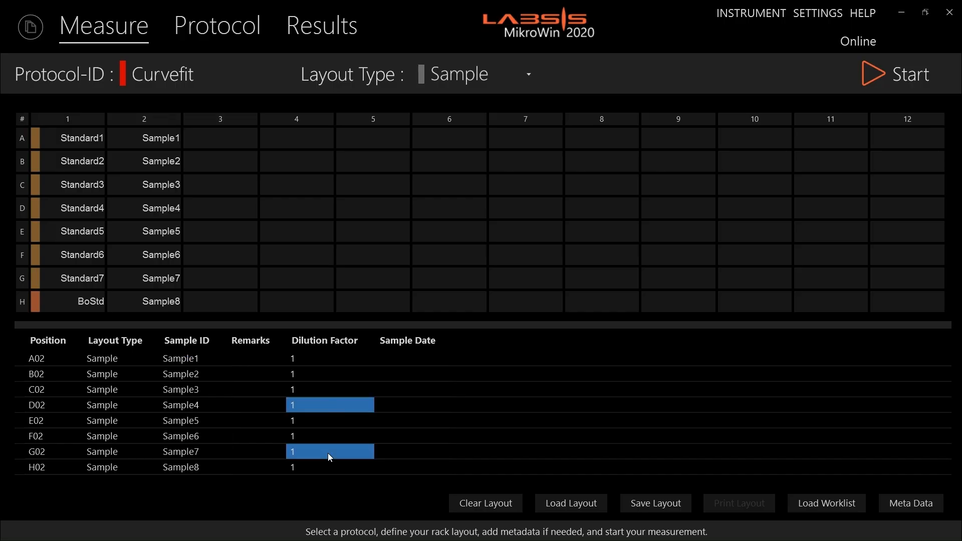
{"action": "right_click", "coordinate": [327, 453]}
{"action": "mouse_move", "coordinate": [351, 444]}
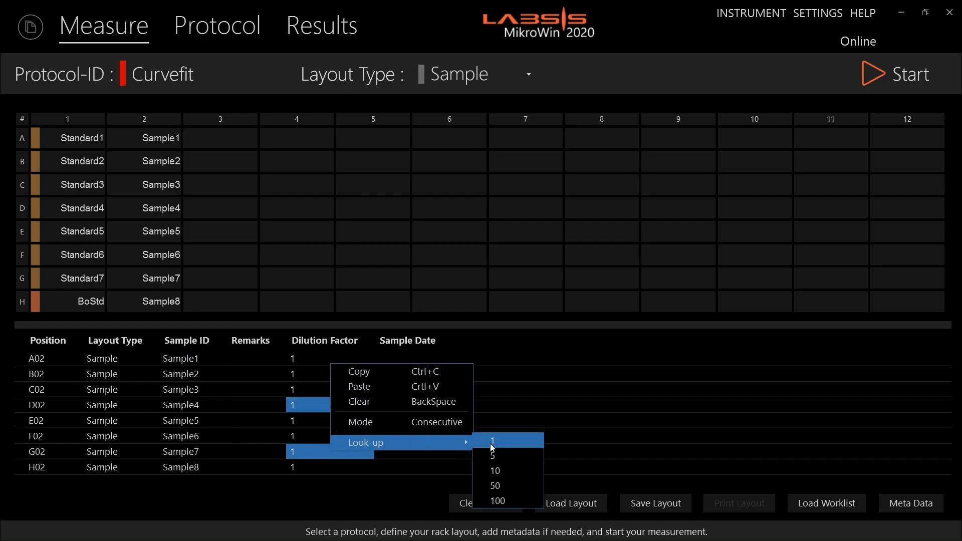
{"action": "left_click", "coordinate": [506, 484]}
Set the Dilution Factor of positions C02 and F02 to the look-up value 10
{"action": "left_click", "coordinate": [317, 388]}
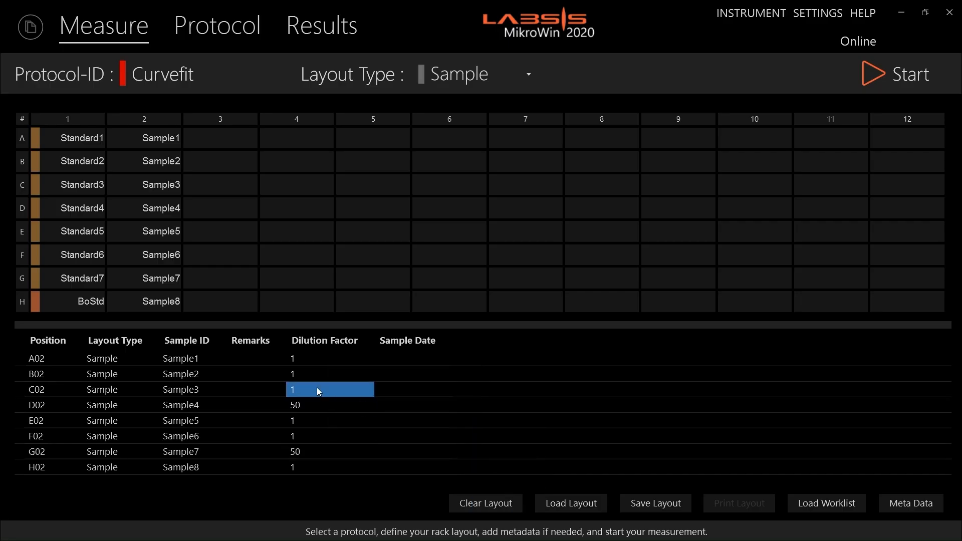
{"action": "left_click", "coordinate": [317, 438], "text": "ctrl"}
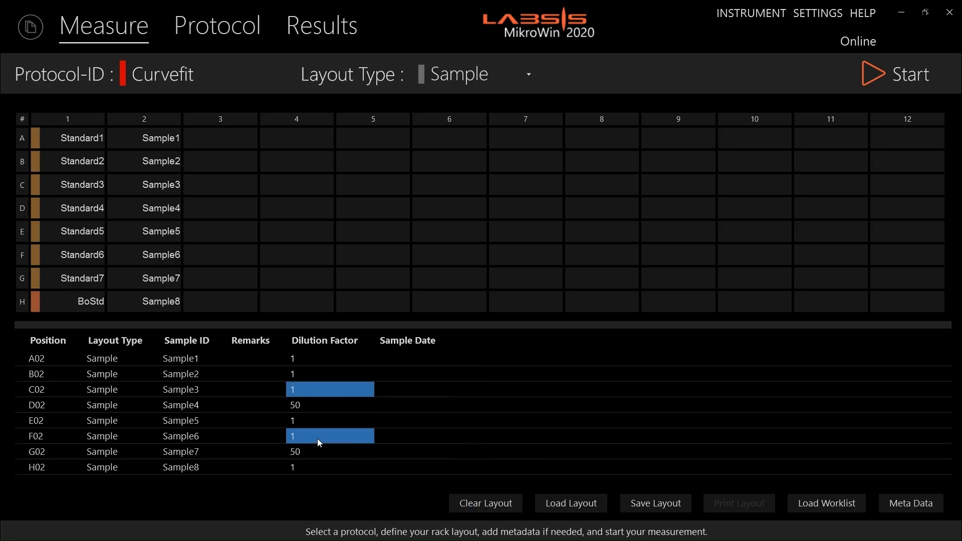
{"action": "right_click", "coordinate": [317, 438]}
{"action": "mouse_move", "coordinate": [361, 517]}
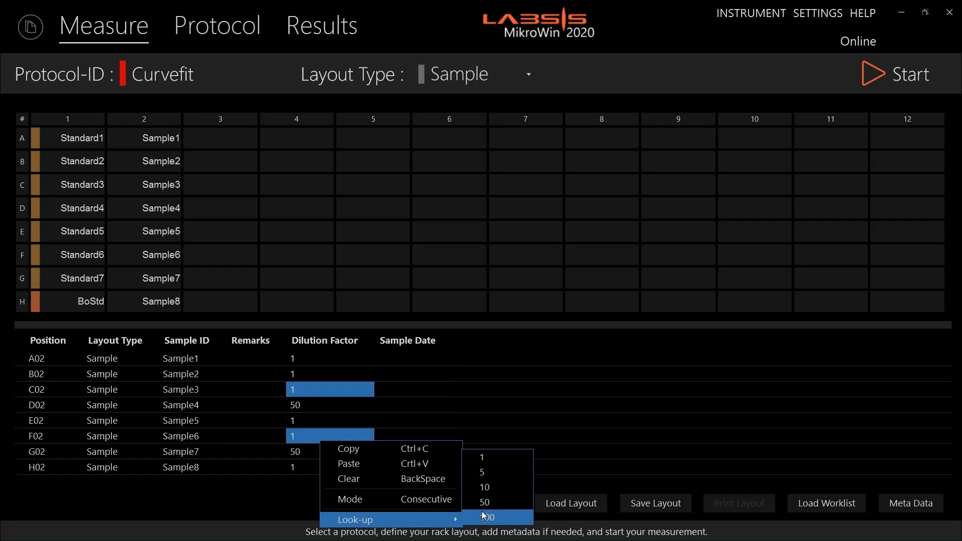
{"action": "left_click", "coordinate": [488, 487]}
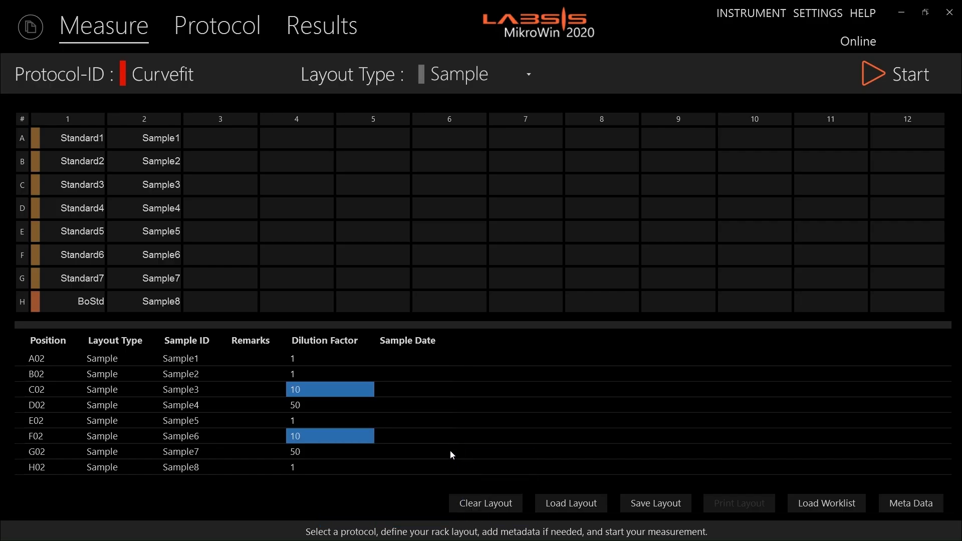
Assign the date 14.08.2026 to the Sample Date cells of positions A02 to D02
{"action": "left_click", "coordinate": [411, 361]}
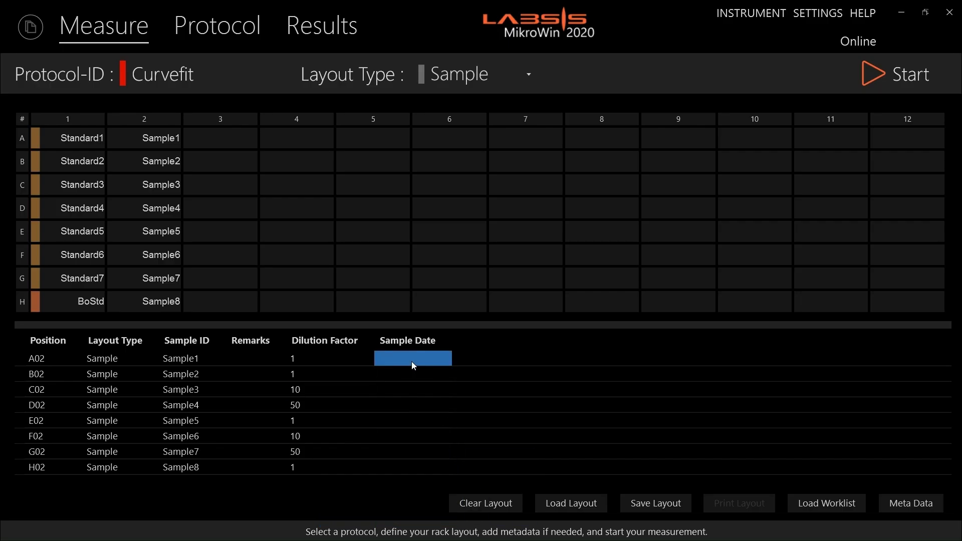
{"action": "left_click", "coordinate": [410, 405], "text": "shift"}
{"action": "right_click", "coordinate": [410, 405]}
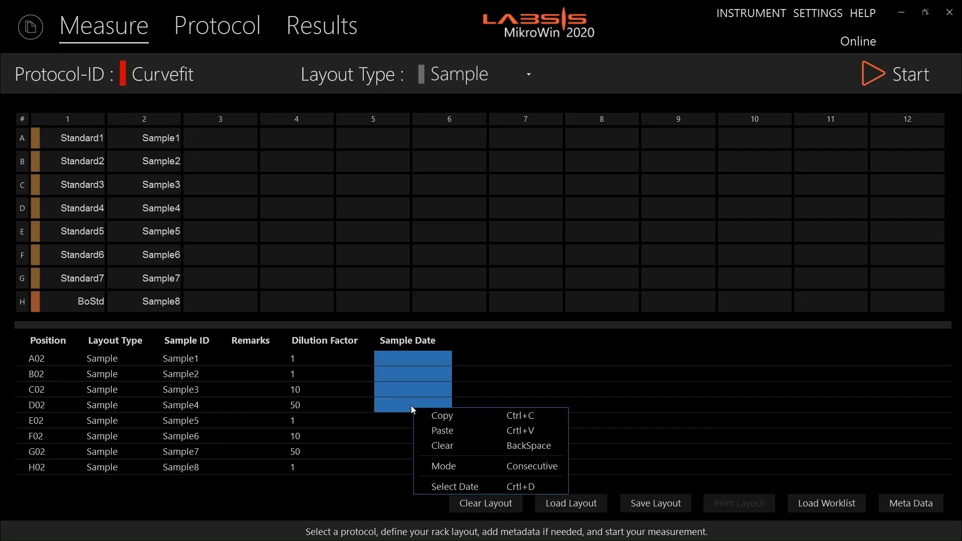
{"action": "left_click", "coordinate": [433, 486]}
{"action": "left_click", "coordinate": [493, 342]}
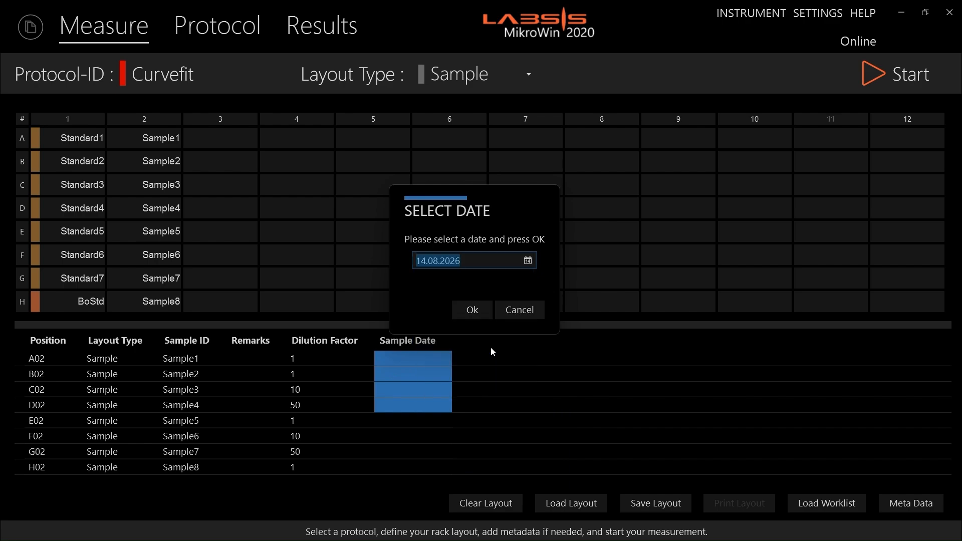
{"action": "left_click", "coordinate": [474, 309]}
Assign the date 8/13/2026 to the Sample Date cells of positions E02 to H02
{"action": "left_click", "coordinate": [428, 423]}
{"action": "left_click", "coordinate": [423, 471], "text": "ctrl"}
{"action": "left_click", "coordinate": [423, 440], "text": "ctrl"}
{"action": "left_click", "coordinate": [423, 451], "text": "ctrl"}
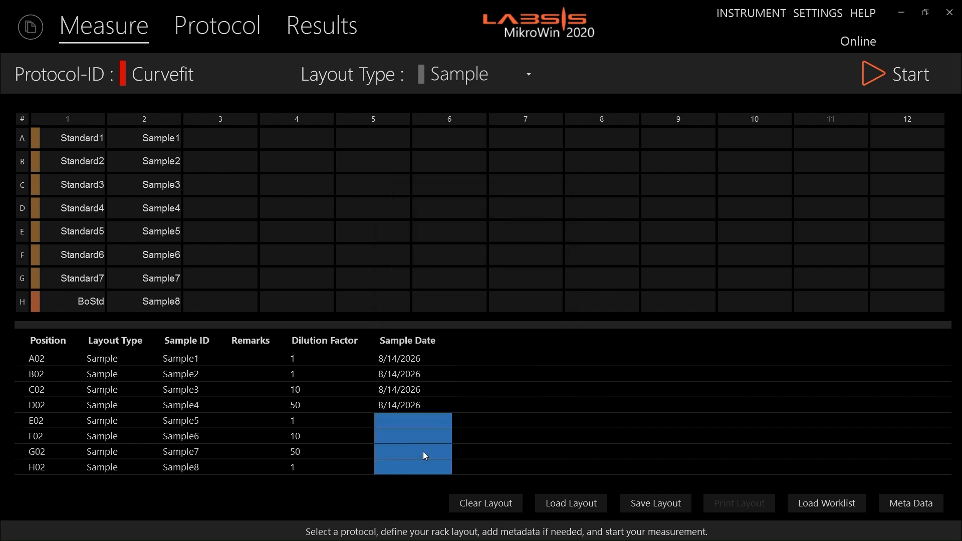
{"action": "right_click", "coordinate": [423, 452]}
{"action": "left_click", "coordinate": [441, 441]}
{"action": "left_click", "coordinate": [528, 261]}
{"action": "left_click", "coordinate": [474, 347]}
{"action": "left_click", "coordinate": [474, 310]}
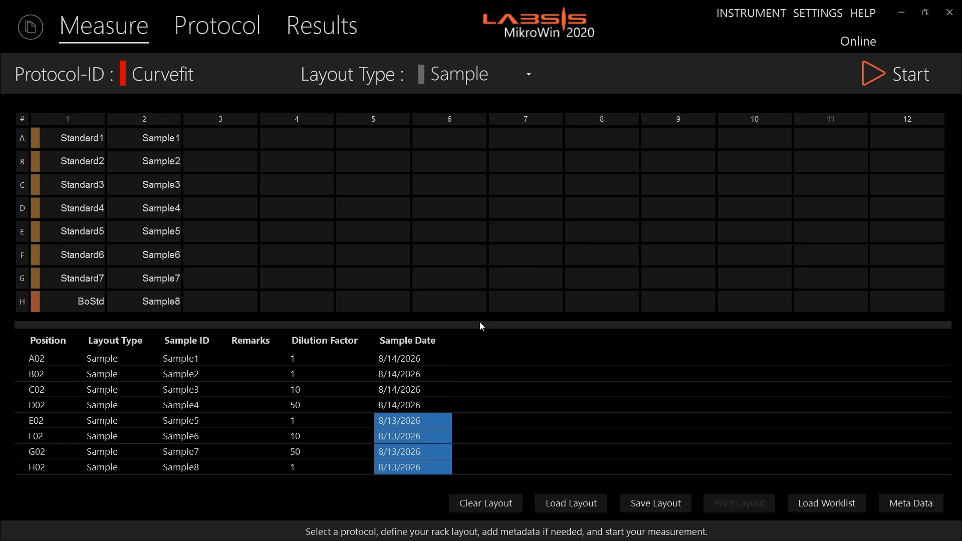
Start the measurement with the run identifier TestRun123 and view its results list
{"action": "left_click", "coordinate": [909, 80]}
{"action": "left_click", "coordinate": [913, 77]}
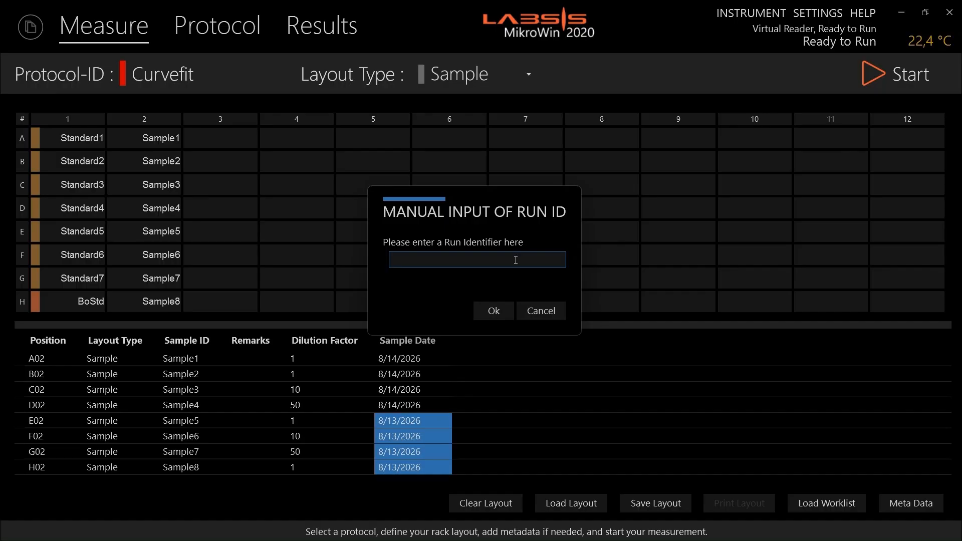
{"action": "type", "text": "TestRun"}
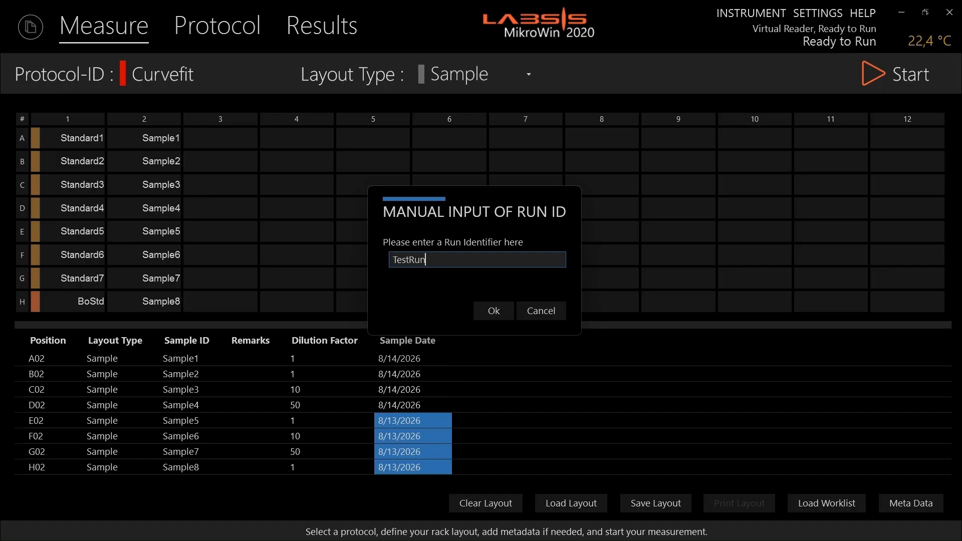
{"action": "type", "text": "123"}
{"action": "key", "text": "Return"}
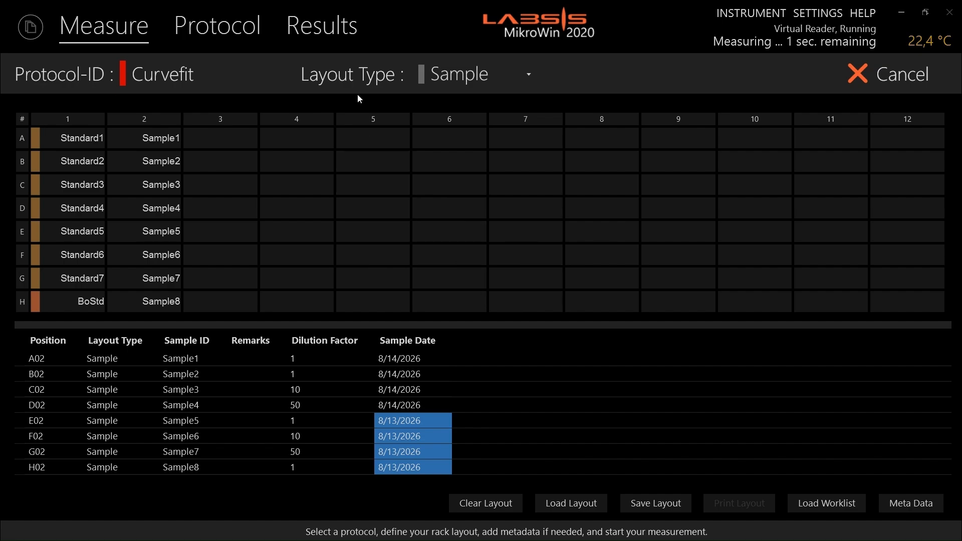
{"action": "left_click", "coordinate": [331, 29]}
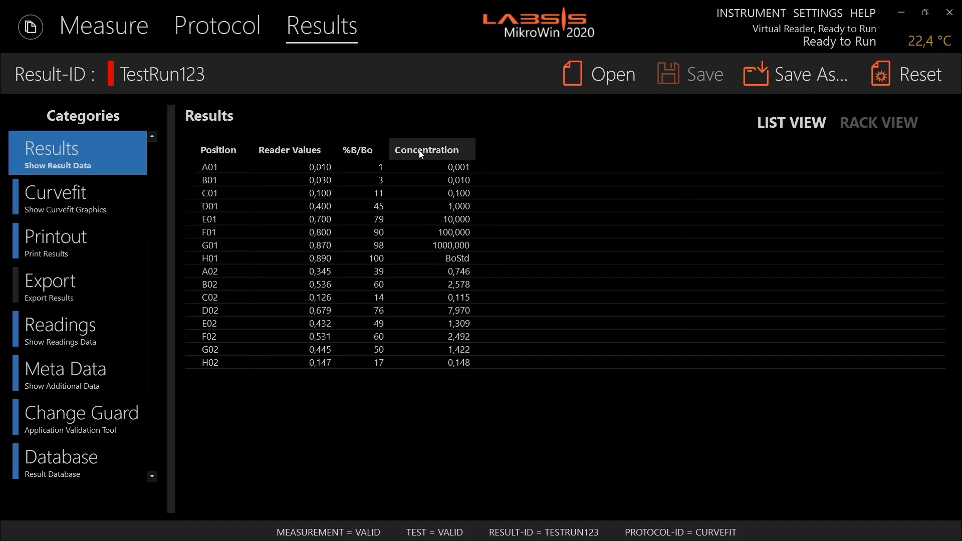
Add a Reading step to the Curvefit protocol's calculation and move it above the ReaderValues reading
{"action": "left_click", "coordinate": [228, 31]}
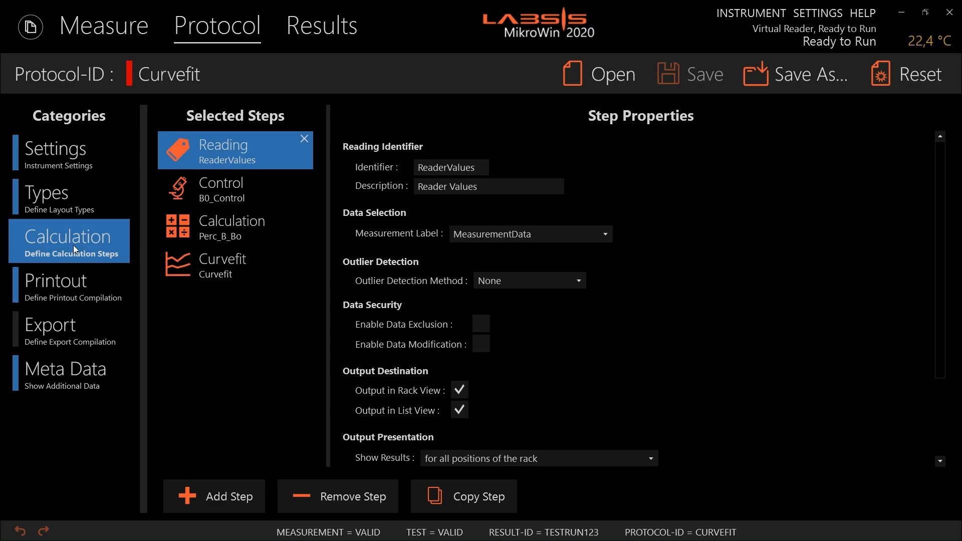
{"action": "left_click", "coordinate": [230, 500]}
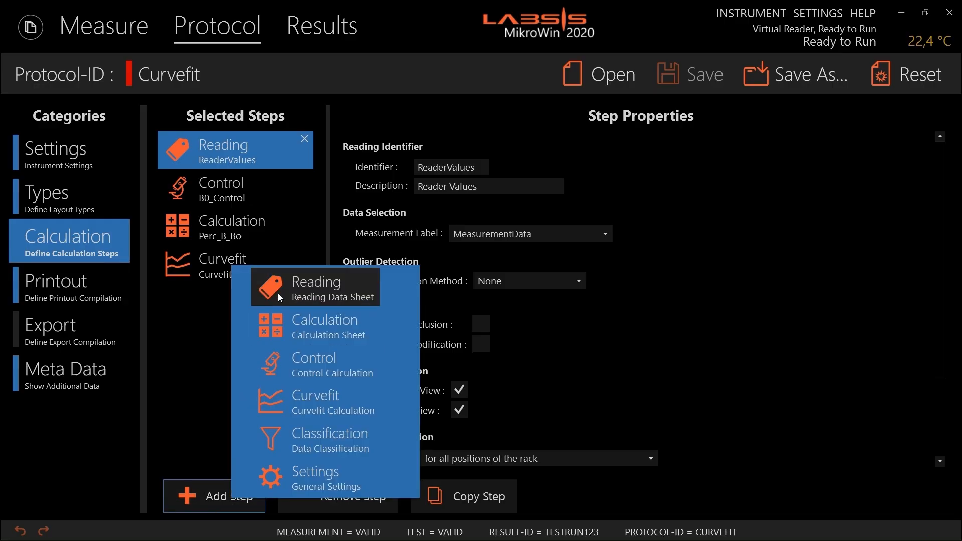
{"action": "left_click", "coordinate": [280, 291]}
{"action": "left_click", "coordinate": [260, 150]}
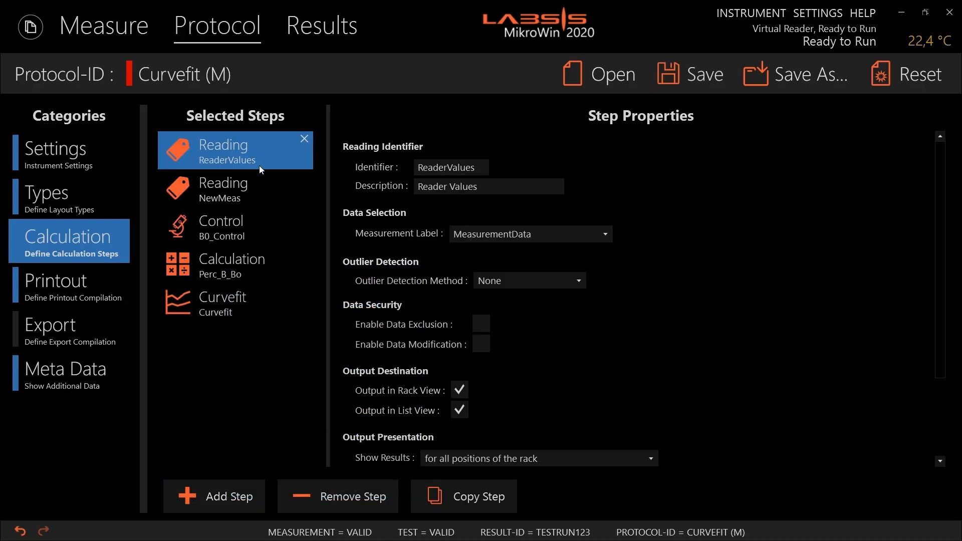
{"action": "left_click", "coordinate": [263, 195]}
{"action": "left_click_drag", "start_coordinate": [263, 194], "coordinate": [257, 146]}
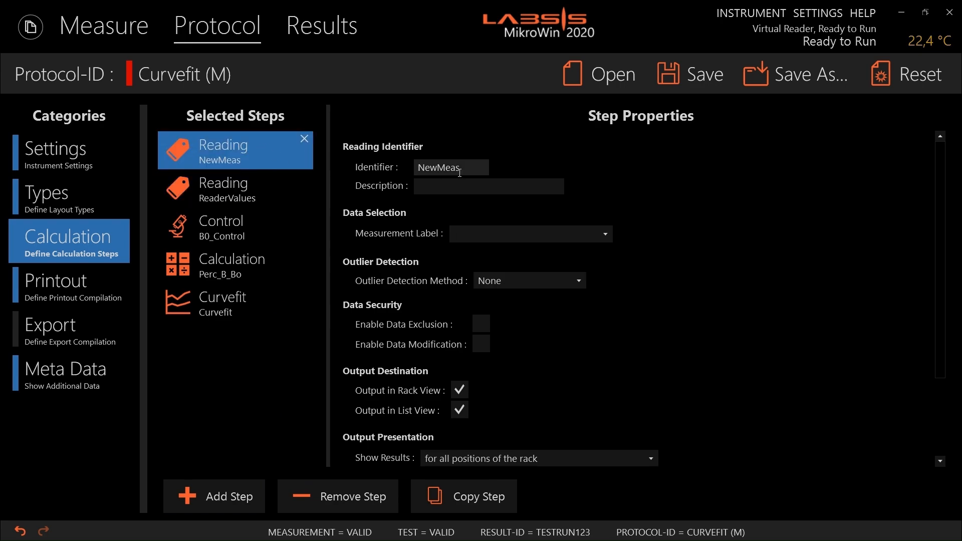
Give the new reading the identifier SampleIDs and the measurement label SampleID
{"action": "double_click", "coordinate": [475, 168]}
{"action": "key", "text": "BackSpace"}
{"action": "type", "text": "SampleIDs"}
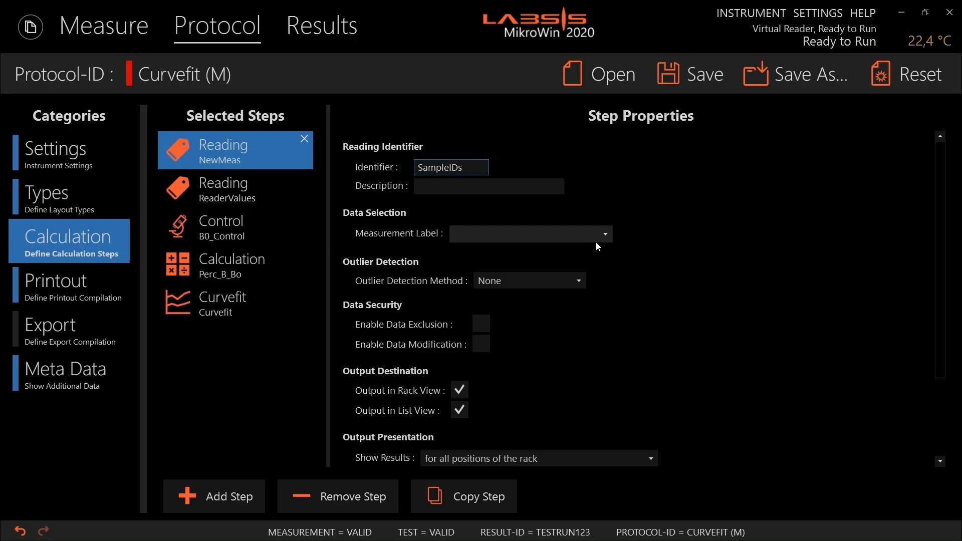
{"action": "left_click", "coordinate": [605, 232]}
{"action": "left_click", "coordinate": [572, 254]}
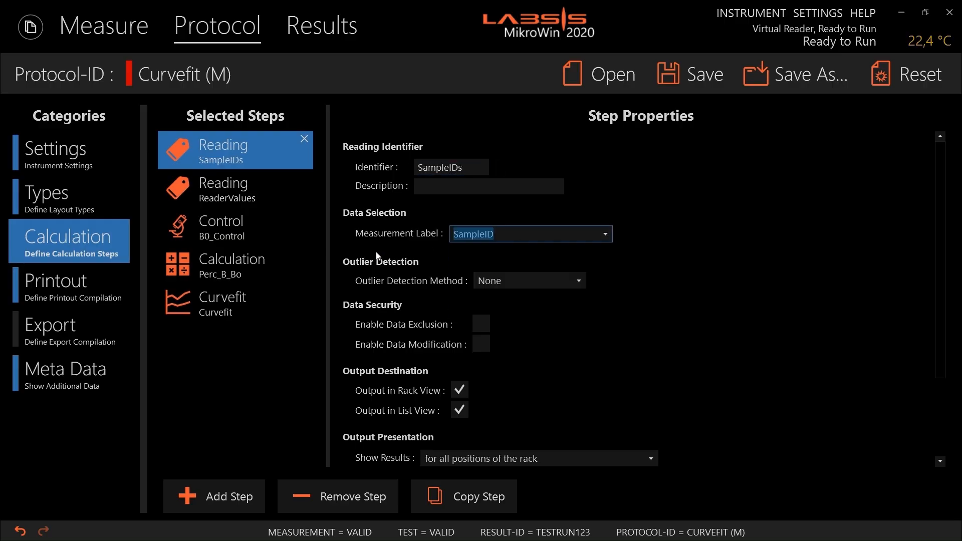
Add a Calculation step after SampleIDs with the identifier SampleDates and the formula ConvSec2Date(SampleDate, 1)
{"action": "left_click", "coordinate": [225, 496]}
{"action": "left_click", "coordinate": [288, 323]}
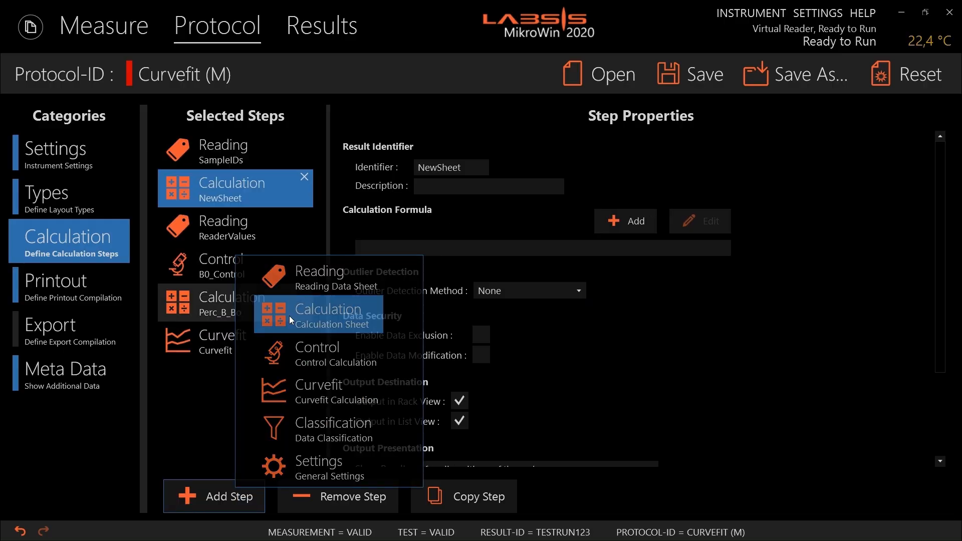
{"action": "double_click", "coordinate": [439, 167]}
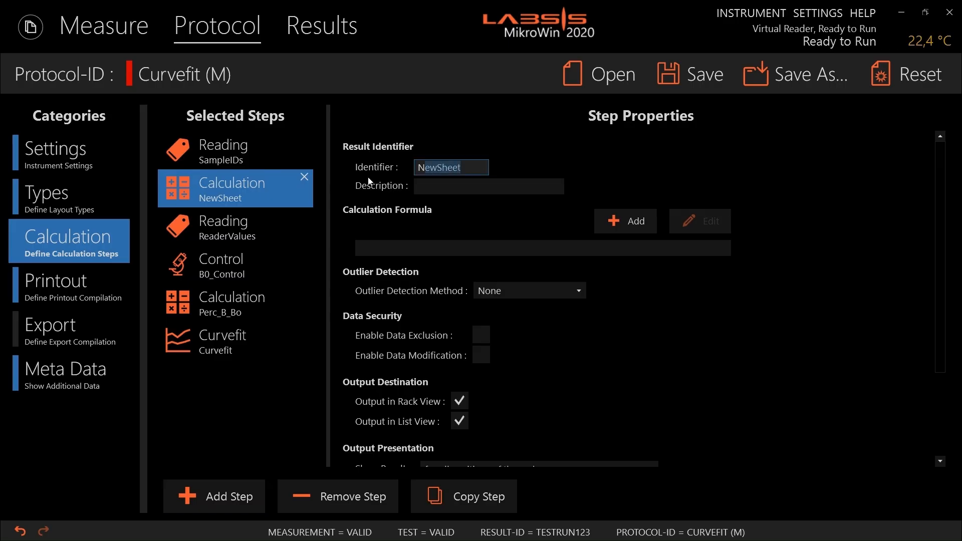
{"action": "type", "text": "SampleDates"}
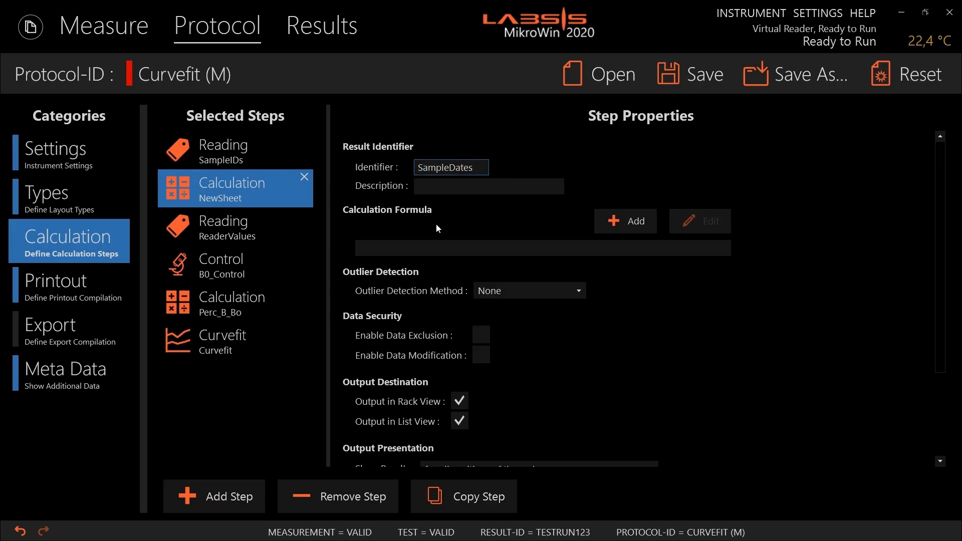
{"action": "left_click", "coordinate": [445, 254]}
{"action": "type", "text": "ConvSec2Date(SampleDate, 1)"}
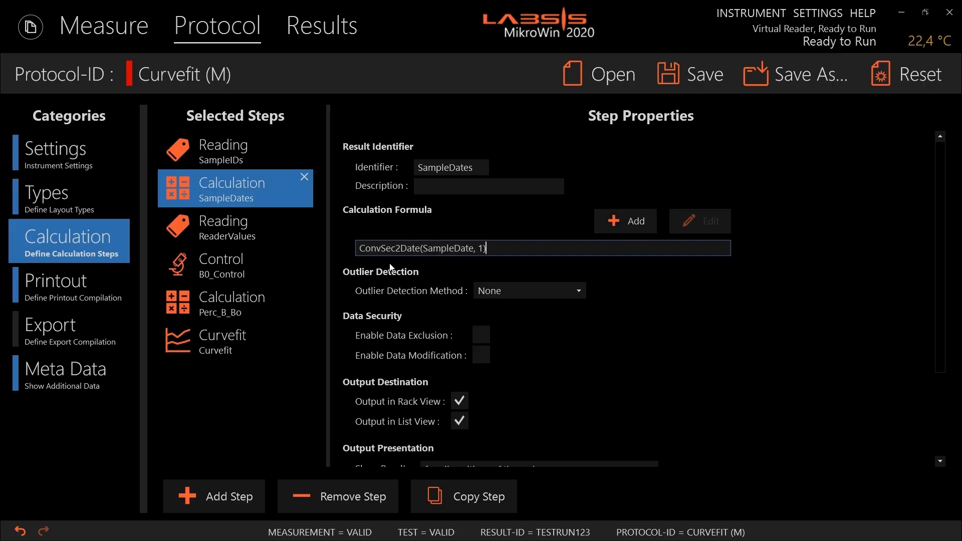
Add another Reading step after SampleDates with the identifier DilutionFactor
{"action": "left_click", "coordinate": [236, 502]}
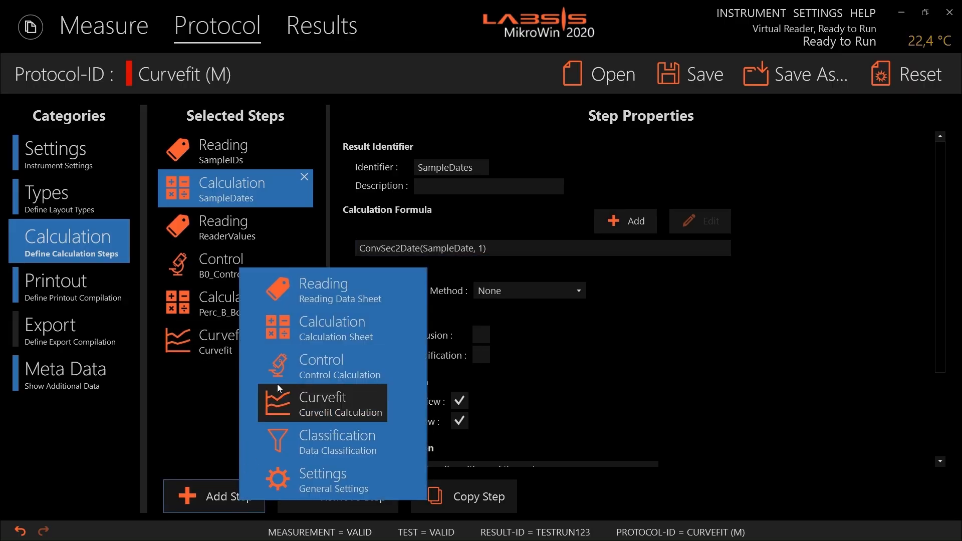
{"action": "left_click", "coordinate": [296, 286]}
{"action": "left_click_drag", "start_coordinate": [465, 167], "coordinate": [395, 170]}
{"action": "type", "text": "DilutionFsa"}
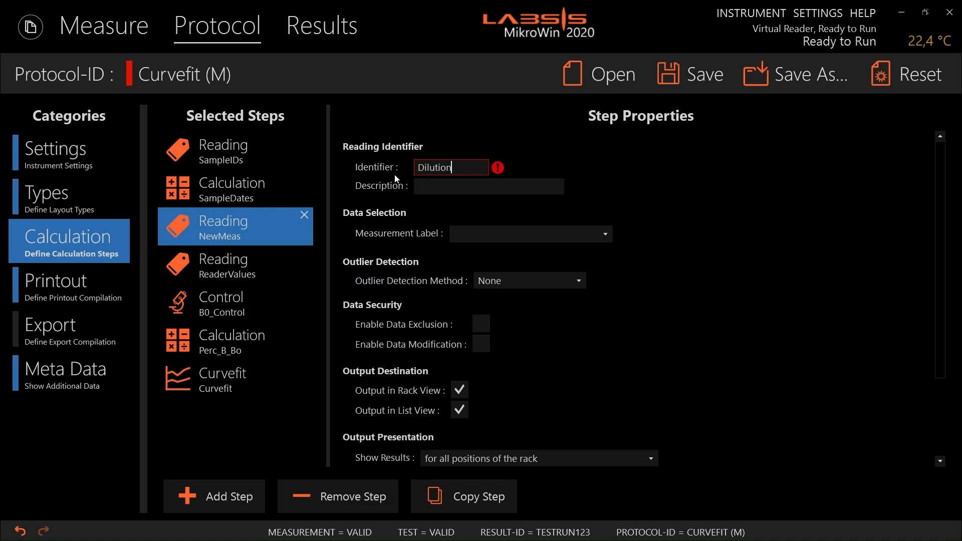
{"action": "key", "text": "BackSpace"}
{"action": "key", "text": "BackSpace"}
{"action": "type", "text": "actor"}
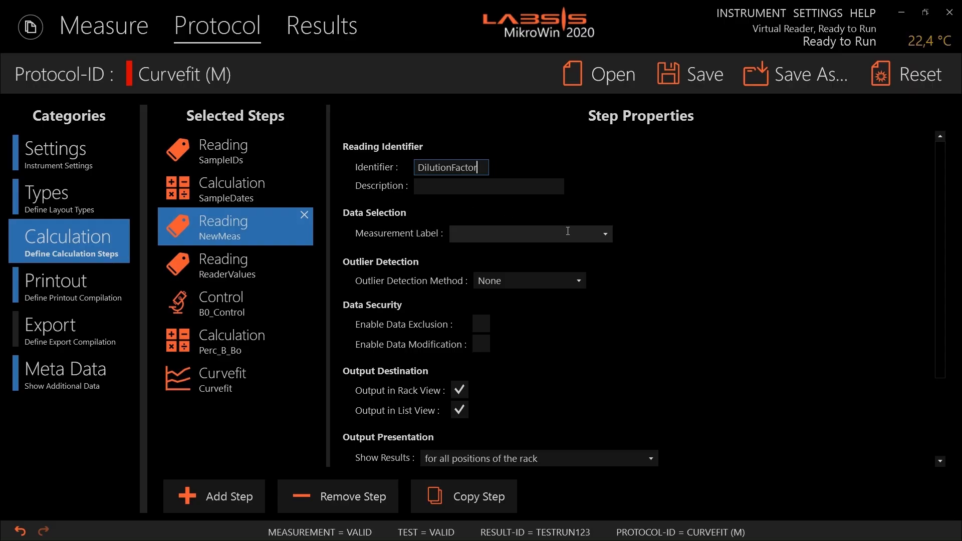
Set the DilutionFactor reading's measurement label to Dilution, check the results list and return to the protocol's calculation steps
{"action": "left_click", "coordinate": [596, 237]}
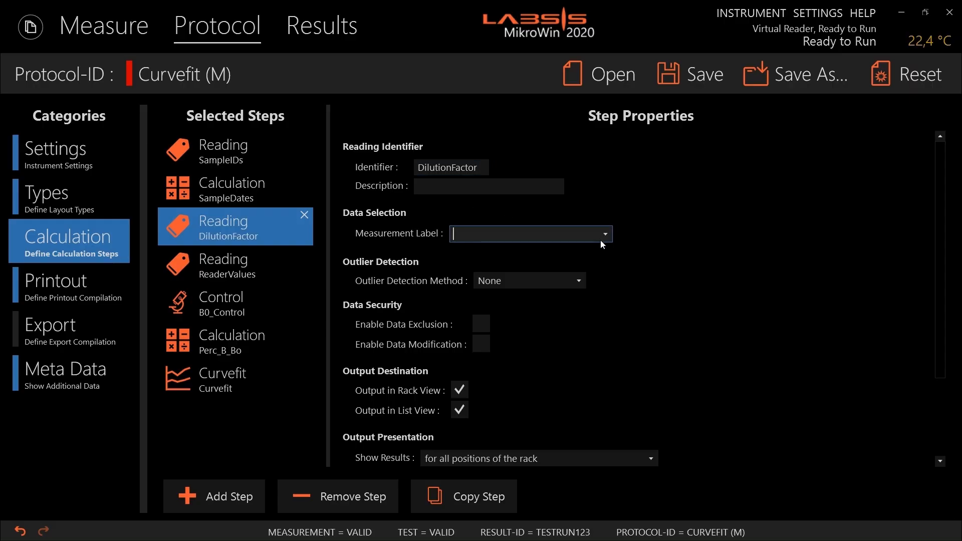
{"action": "left_click", "coordinate": [602, 236]}
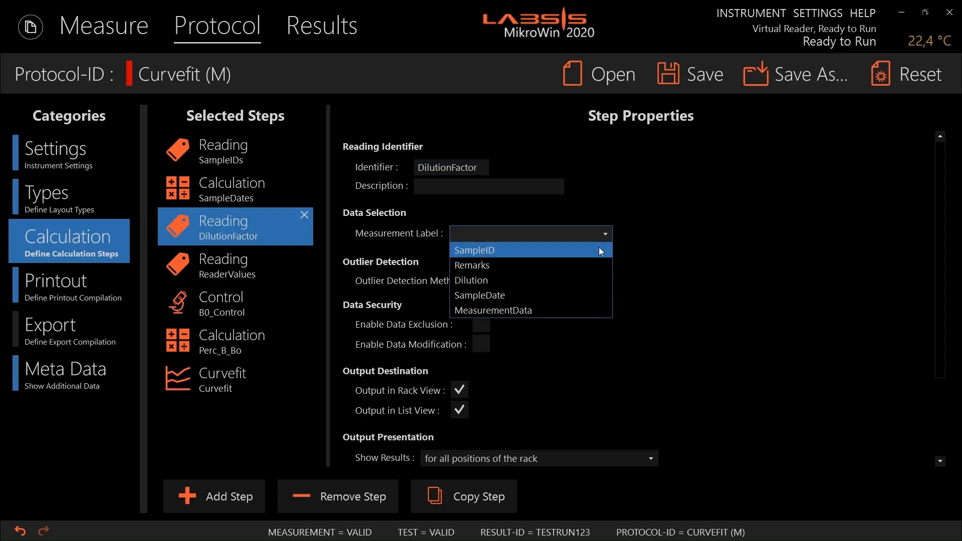
{"action": "left_click", "coordinate": [589, 279]}
{"action": "left_click", "coordinate": [333, 33]}
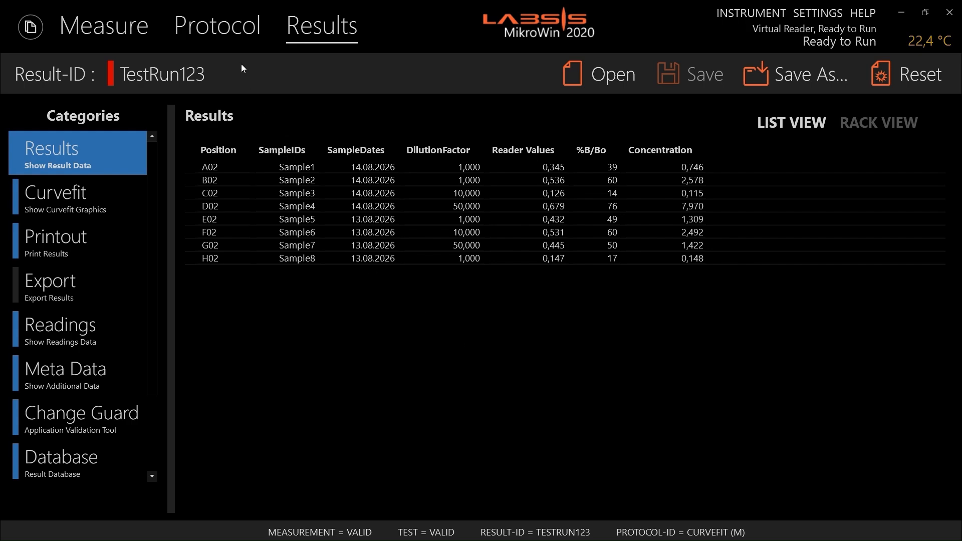
{"action": "left_click", "coordinate": [234, 32]}
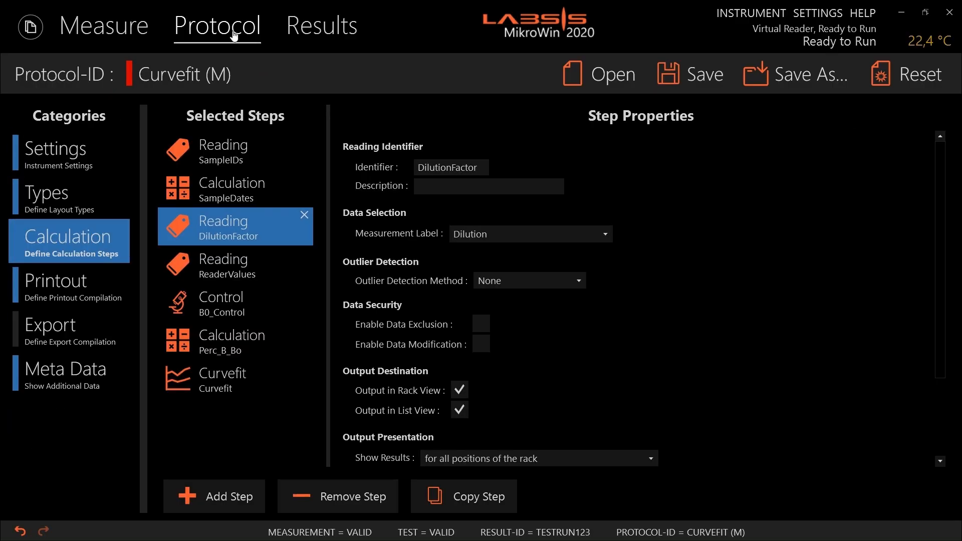
Add a Calculation step after the Curvefit step with the identifier FinalConcentrations
{"action": "left_click", "coordinate": [235, 389]}
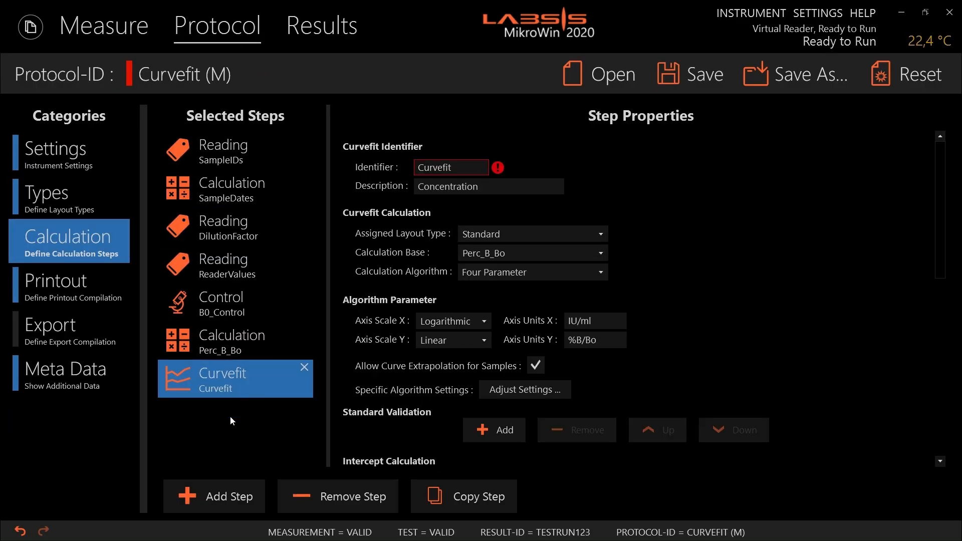
{"action": "left_click", "coordinate": [234, 497]}
{"action": "left_click", "coordinate": [314, 318]}
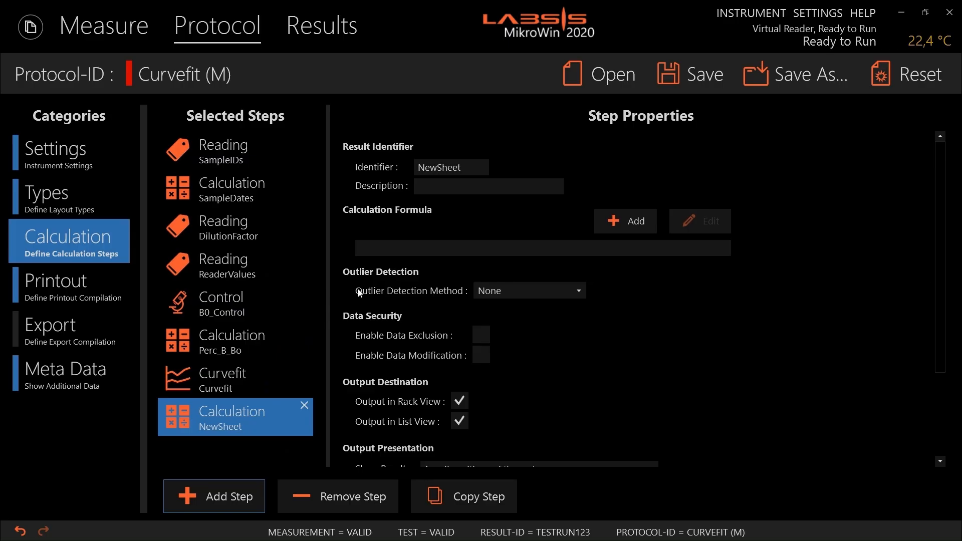
{"action": "left_click_drag", "start_coordinate": [474, 167], "coordinate": [406, 168]}
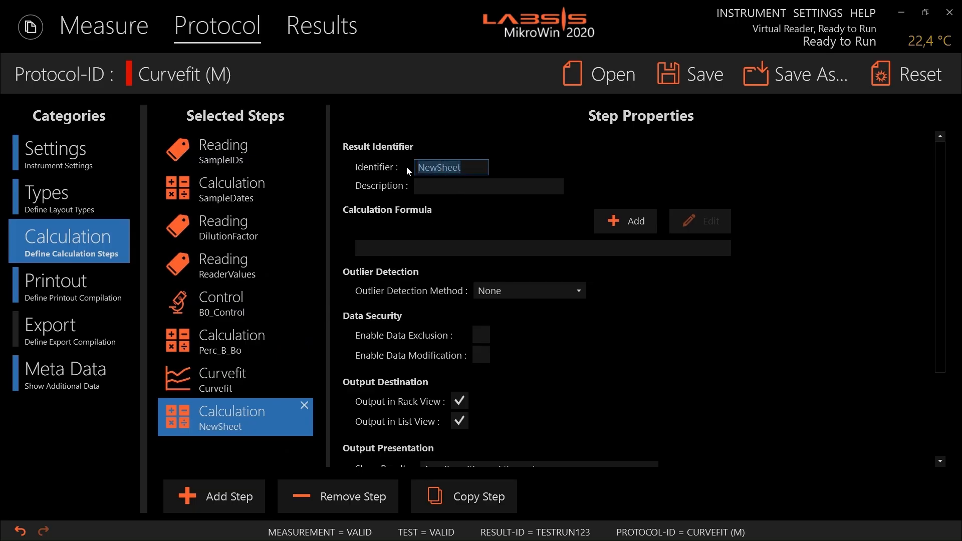
Set the FinalConcentrations formula to Curvefit * DilutionFactor and check the results list
{"action": "left_click", "coordinate": [429, 247]}
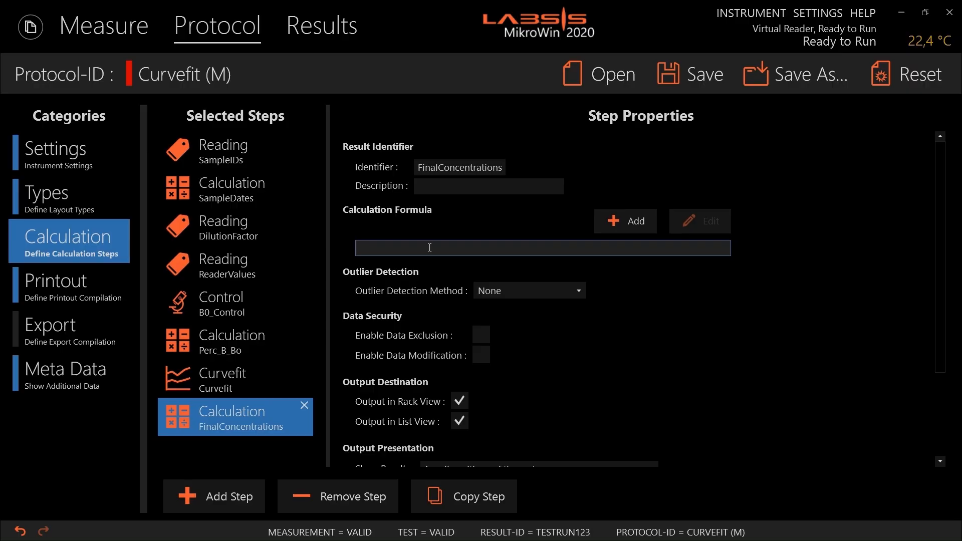
{"action": "type", "text": "Curv"}
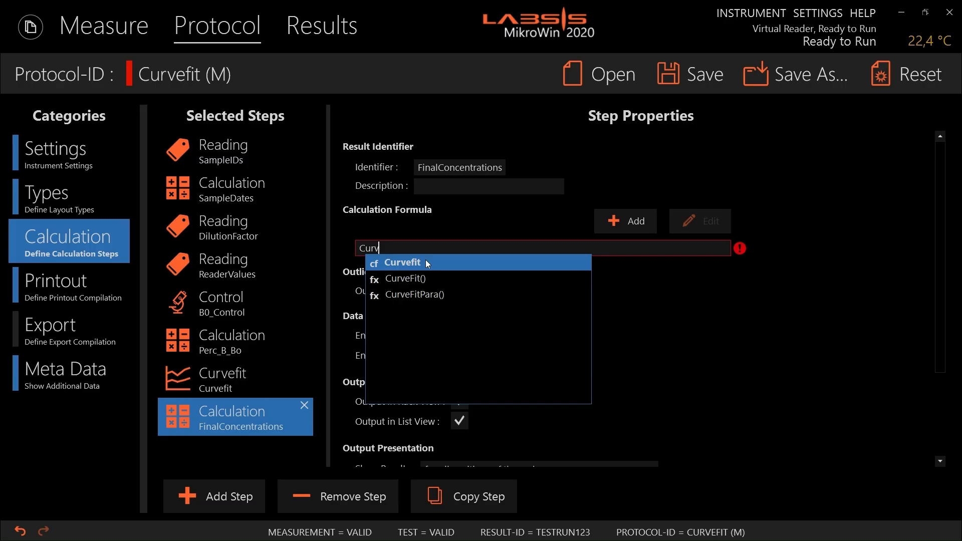
{"action": "left_click", "coordinate": [425, 260]}
{"action": "type", "text": "* d"}
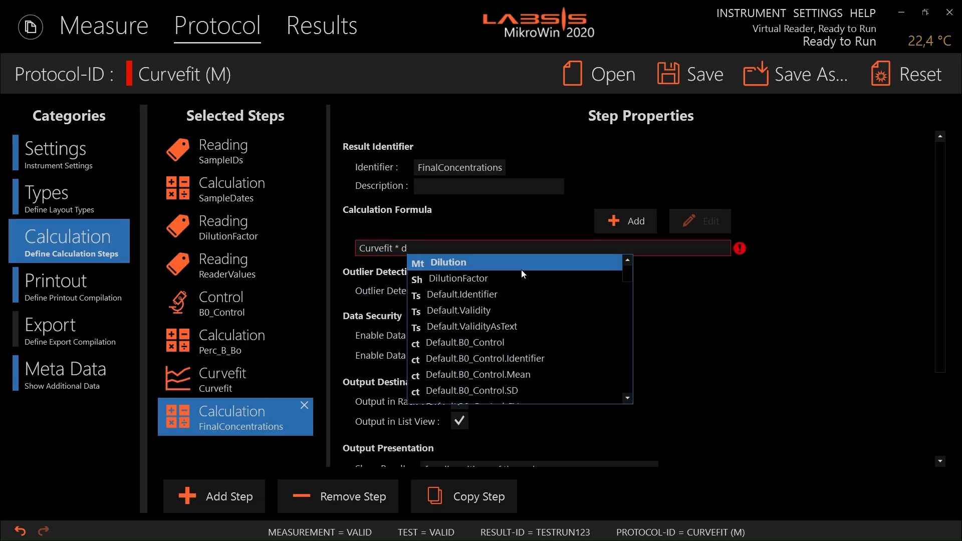
{"action": "left_click", "coordinate": [480, 278]}
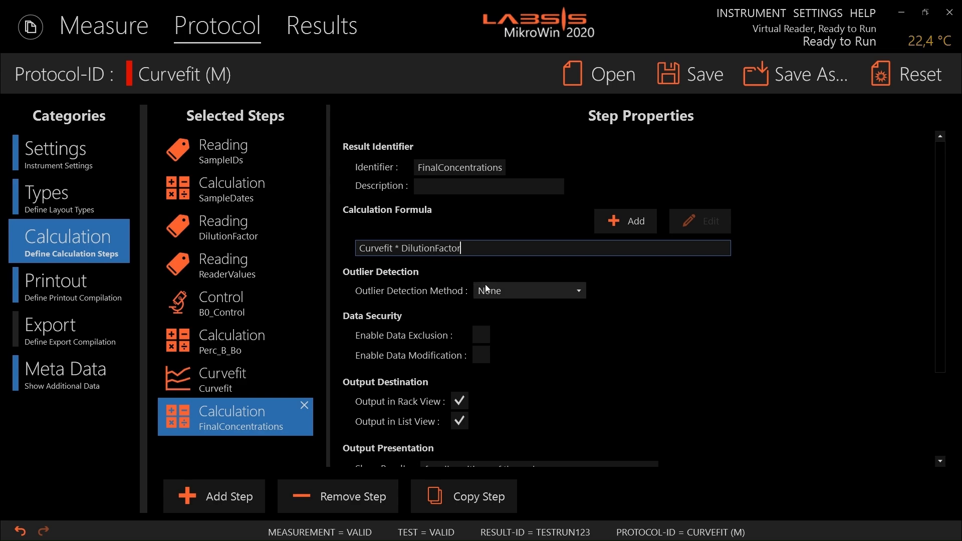
{"action": "left_click", "coordinate": [316, 29]}
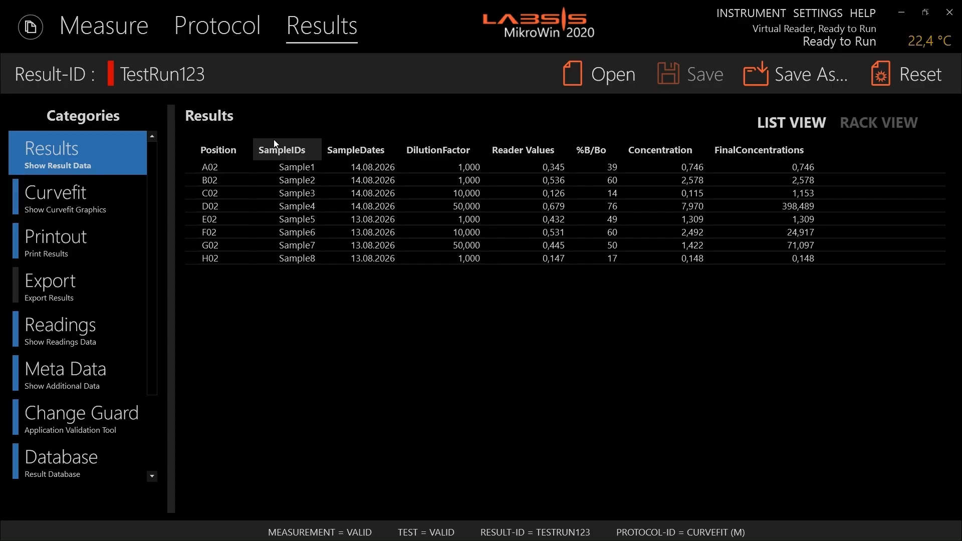
In the protocol's Standard layout type, set the type-specific formula for SampleIDs to Rack.Layout
{"action": "left_click", "coordinate": [222, 30]}
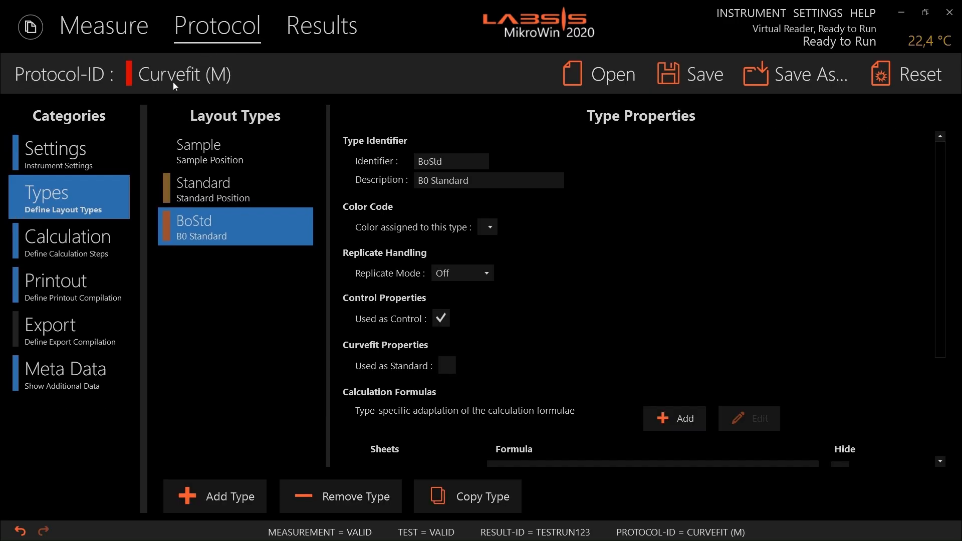
{"action": "left_click", "coordinate": [216, 188]}
{"action": "left_click", "coordinate": [212, 221]}
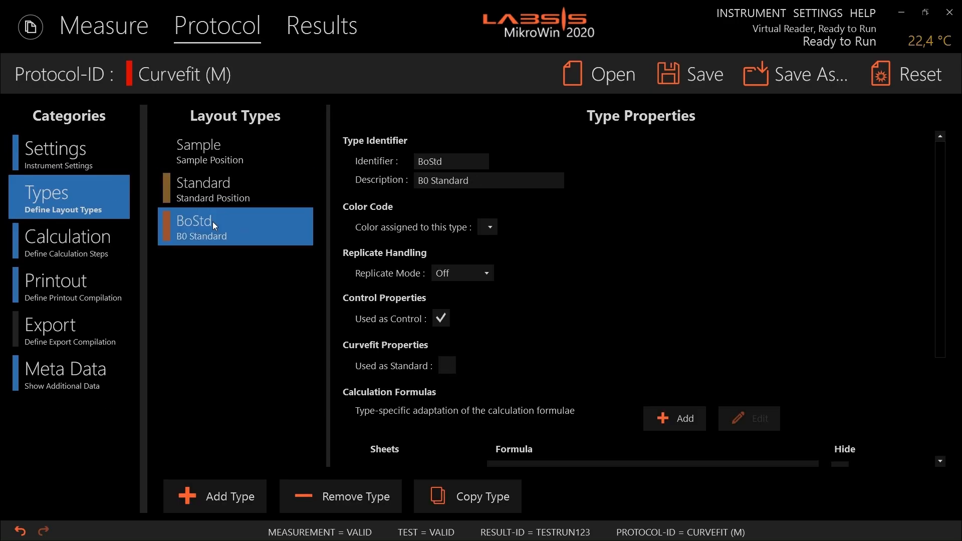
{"action": "left_click", "coordinate": [216, 190]}
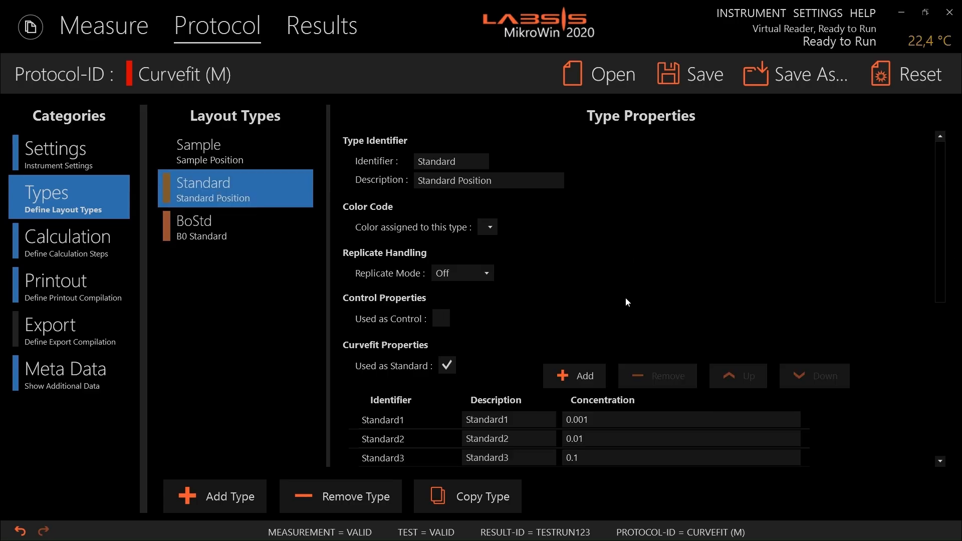
{"action": "left_click_drag", "start_coordinate": [953, 223], "coordinate": [953, 401]}
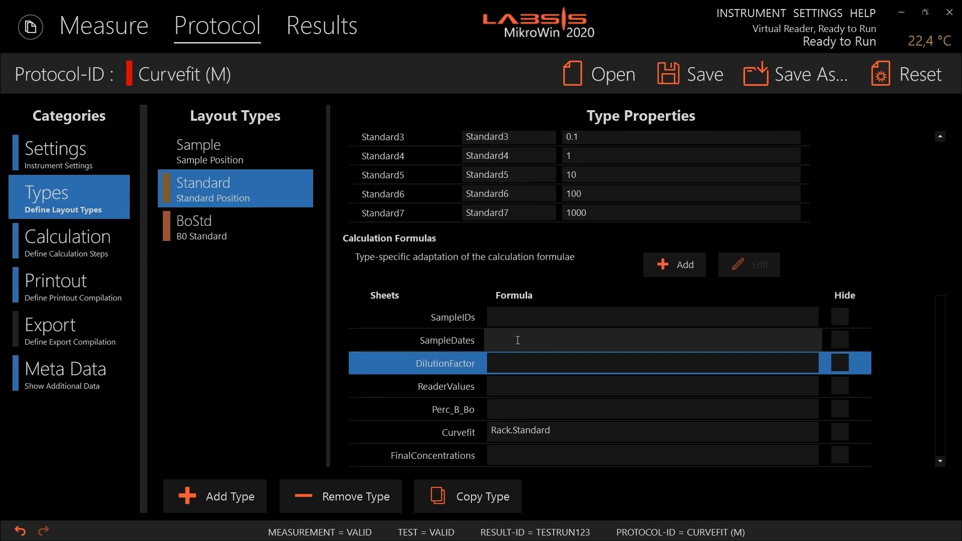
{"action": "left_click", "coordinate": [502, 315]}
{"action": "type", "text": "r"}
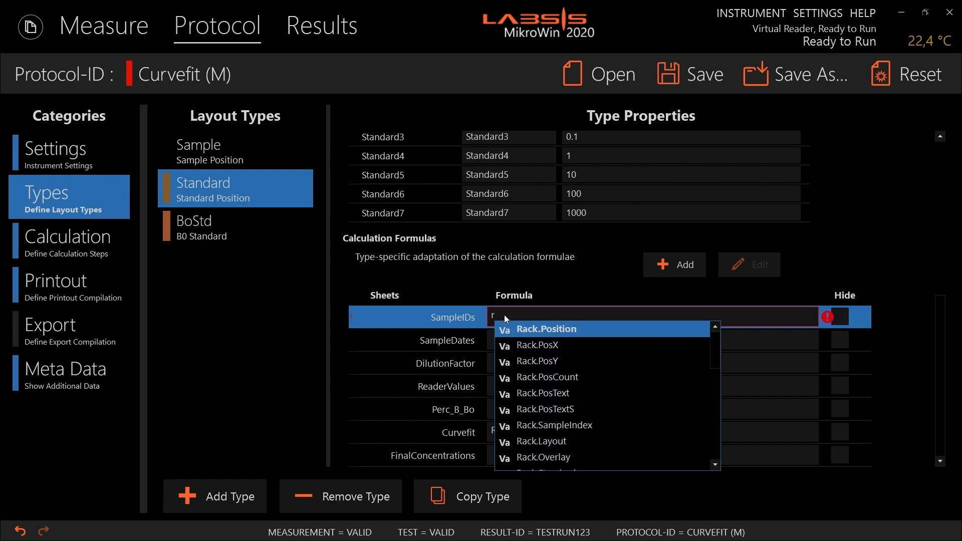
{"action": "double_click", "coordinate": [536, 441]}
For the Standard layout type, set the SampleDates formula to Empty and the DilutionFactor formula to 1
{"action": "left_click", "coordinate": [539, 334]}
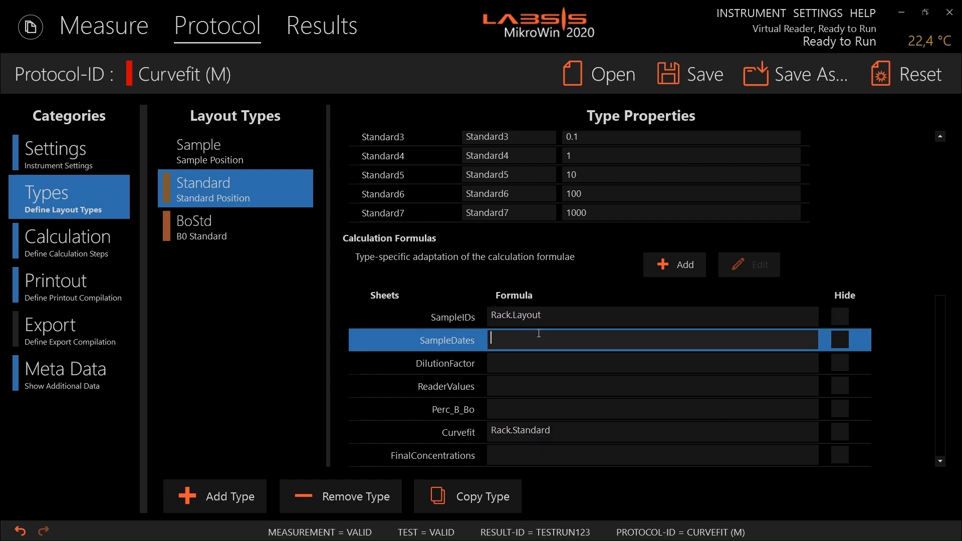
{"action": "type", "text": "e"}
{"action": "double_click", "coordinate": [529, 353]}
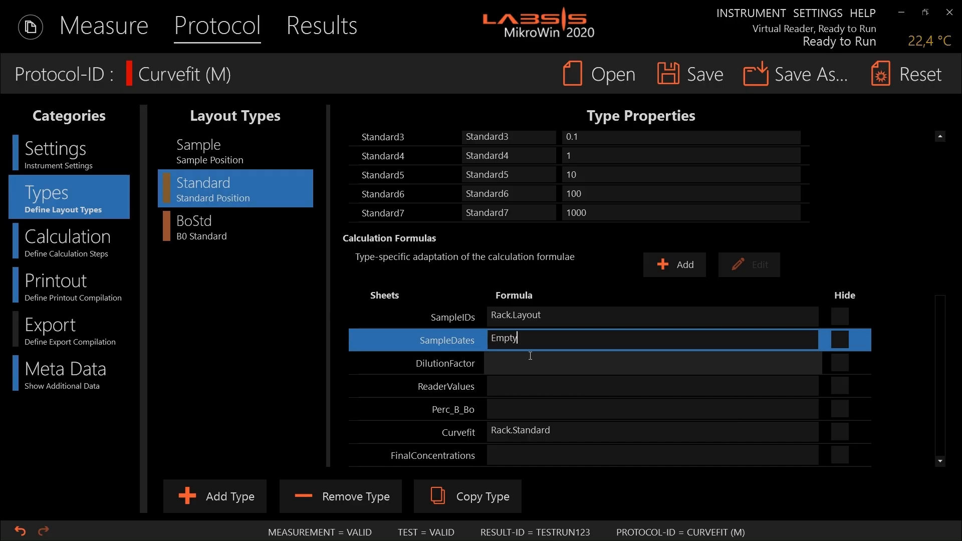
{"action": "left_click", "coordinate": [529, 365]}
{"action": "type", "text": "1"}
{"action": "key", "text": "Return"}
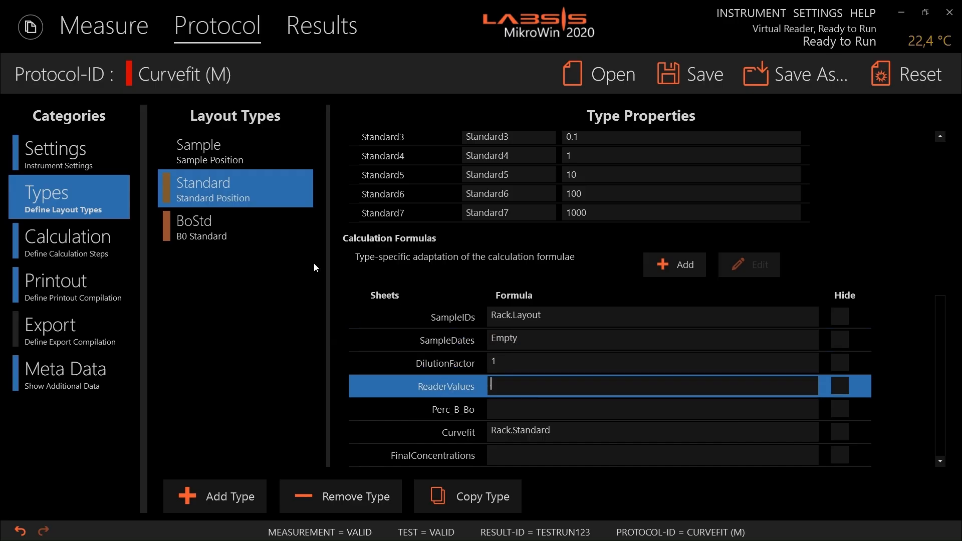
In the BoStd layout type, set the type-specific formula for SampleIDs to Rack.Layout
{"action": "left_click", "coordinate": [228, 226]}
{"action": "left_click", "coordinate": [521, 318]}
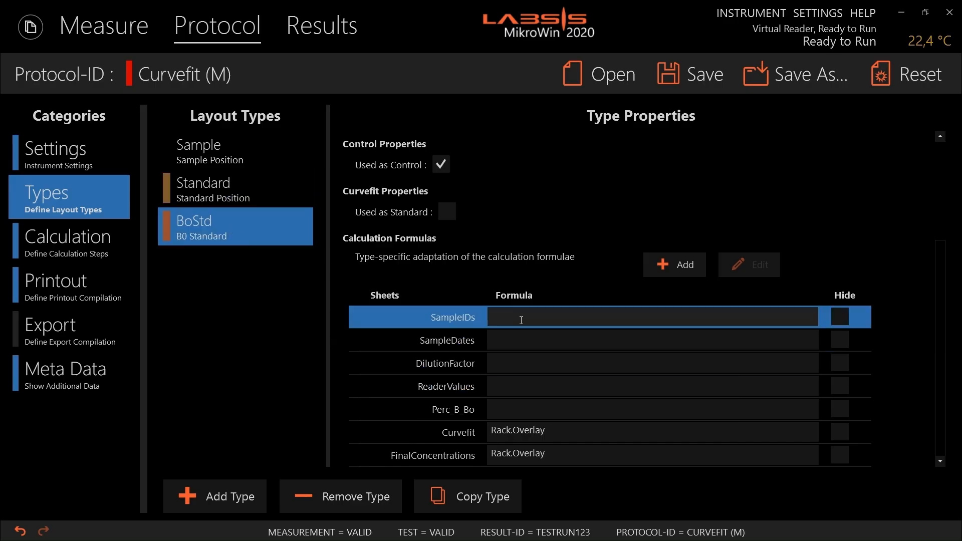
{"action": "type", "text": "r"}
{"action": "key", "text": "BackSpace"}
{"action": "type", "text": "r"}
{"action": "left_click", "coordinate": [552, 438]}
{"action": "left_click", "coordinate": [552, 437]}
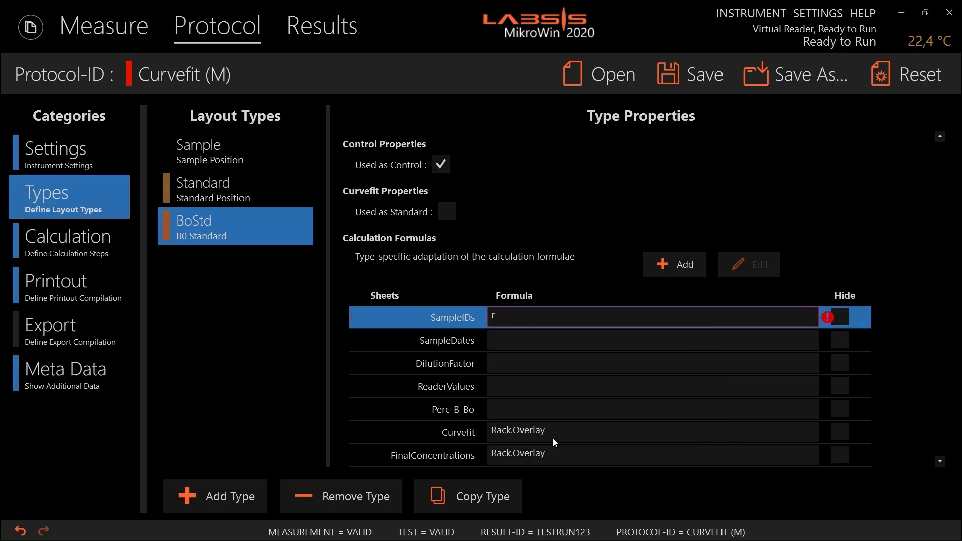
For the BoStd layout type, set the SampleDates formula to Empty and the DilutionFactor formula to 1, and return to the results list
{"action": "left_click", "coordinate": [529, 338]}
{"action": "type", "text": "e"}
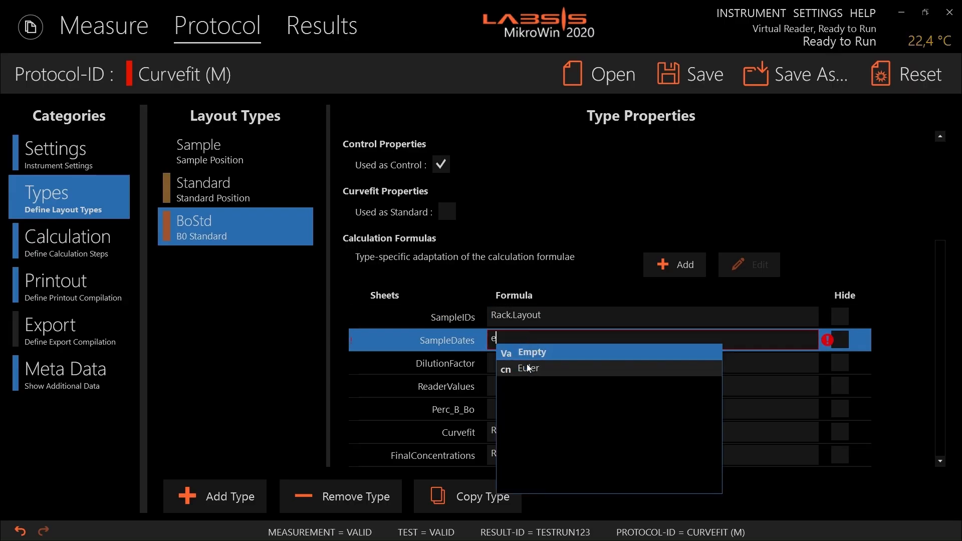
{"action": "left_click", "coordinate": [528, 361]}
{"action": "left_click", "coordinate": [527, 367]}
{"action": "type", "text": "1"}
{"action": "left_click", "coordinate": [526, 384]}
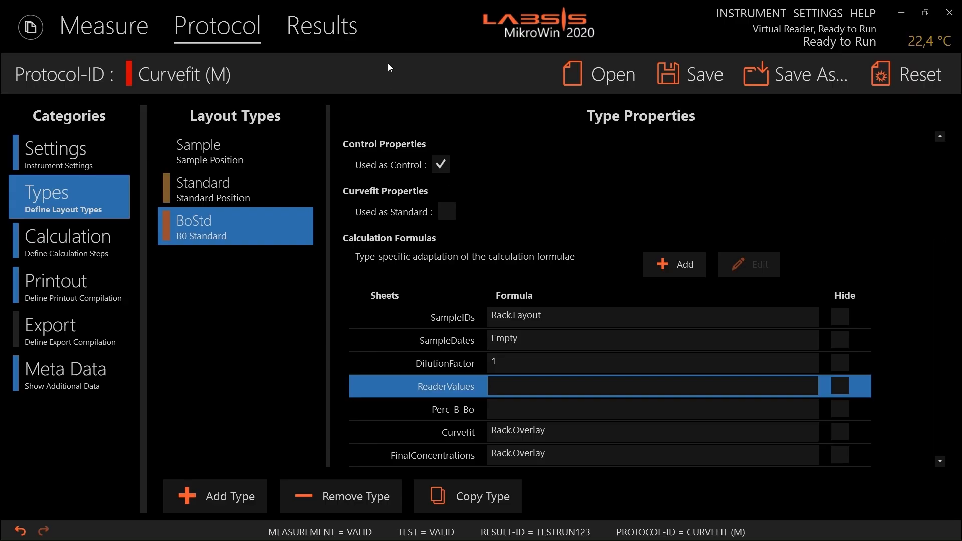
{"action": "left_click", "coordinate": [341, 33]}
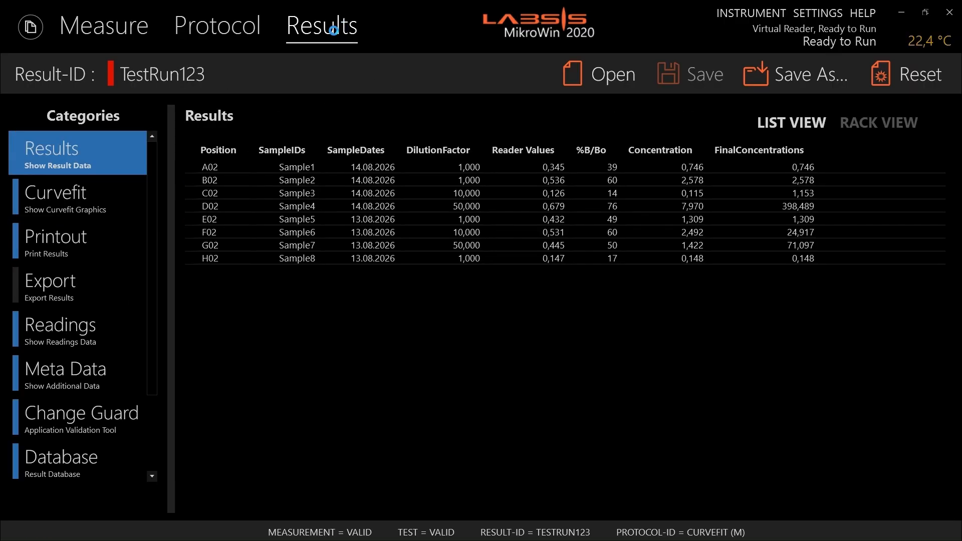